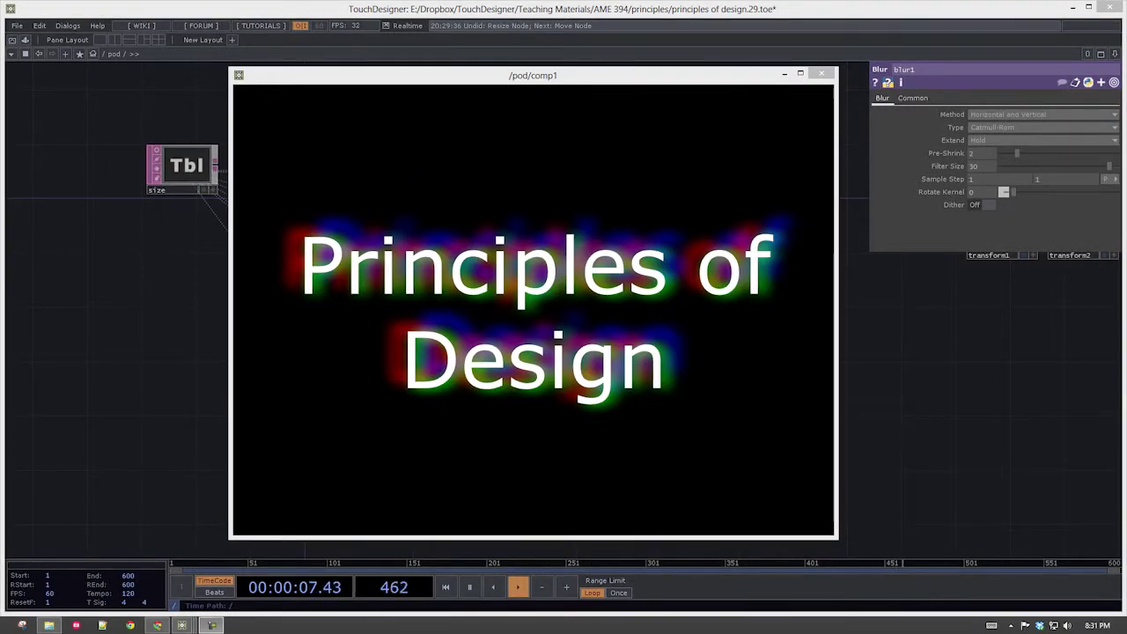
- Centre the Blackboard Project 1 brief and read its principles, 1024×768 and 10-operator requirements
{"action": "key", "text": "alt+Tab"}
{"action": "left_click_drag", "start_coordinate": [823, 130], "coordinate": [707, 40]}
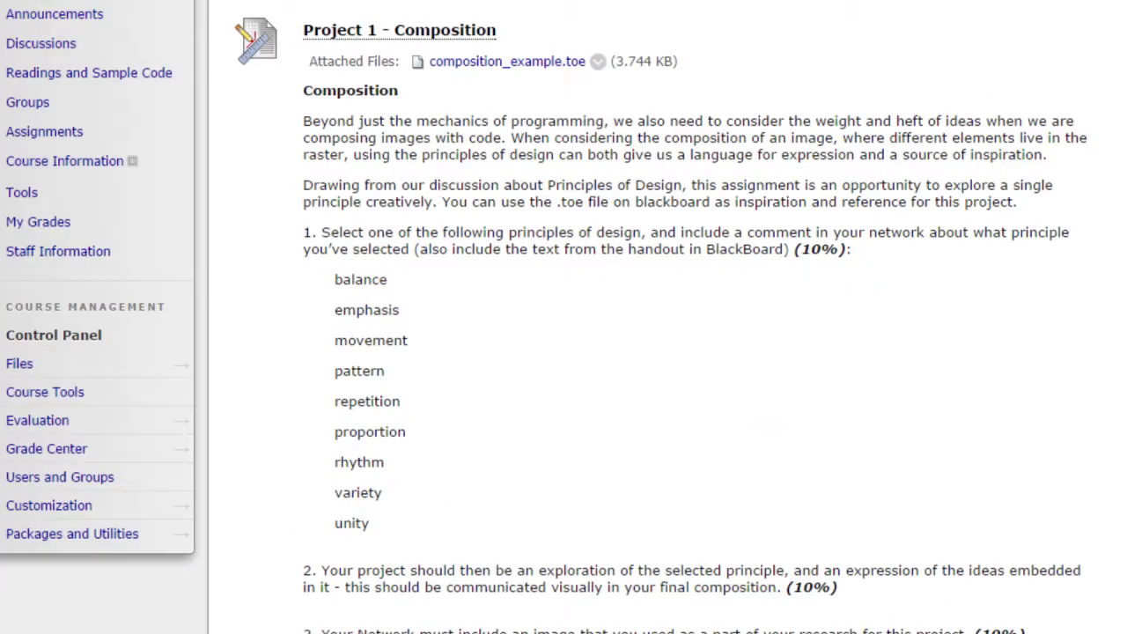
{"action": "scroll", "coordinate": [563, 317], "scroll_direction": "down", "scroll_amount": 1}
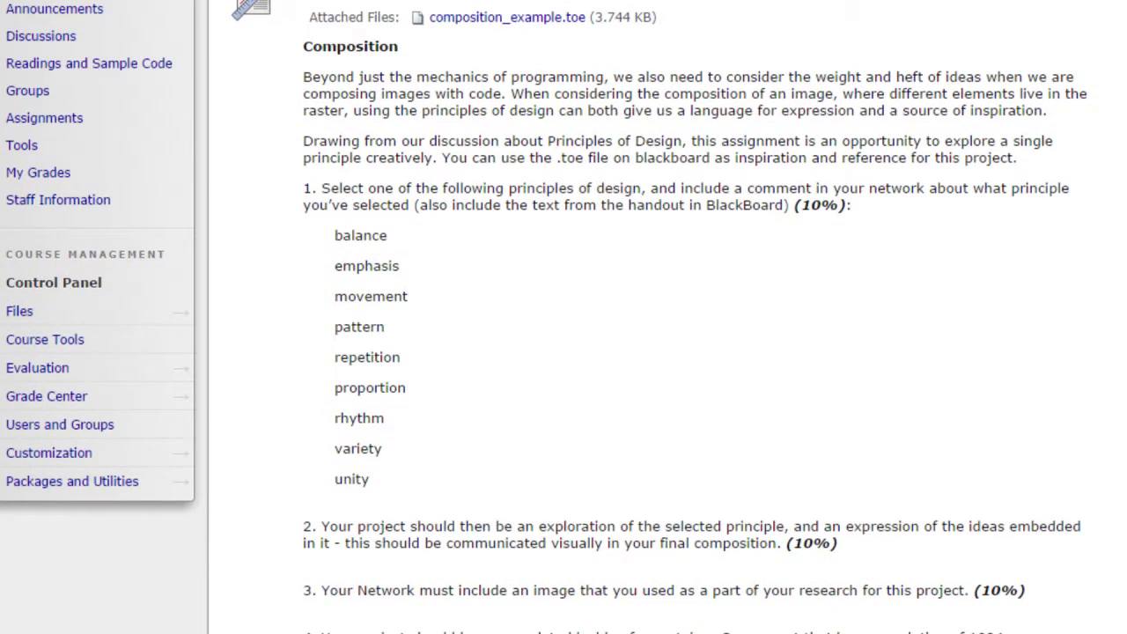
{"action": "scroll", "coordinate": [796, 104], "scroll_direction": "down", "scroll_amount": 3}
{"action": "scroll", "coordinate": [795, 104], "scroll_direction": "down", "scroll_amount": 2}
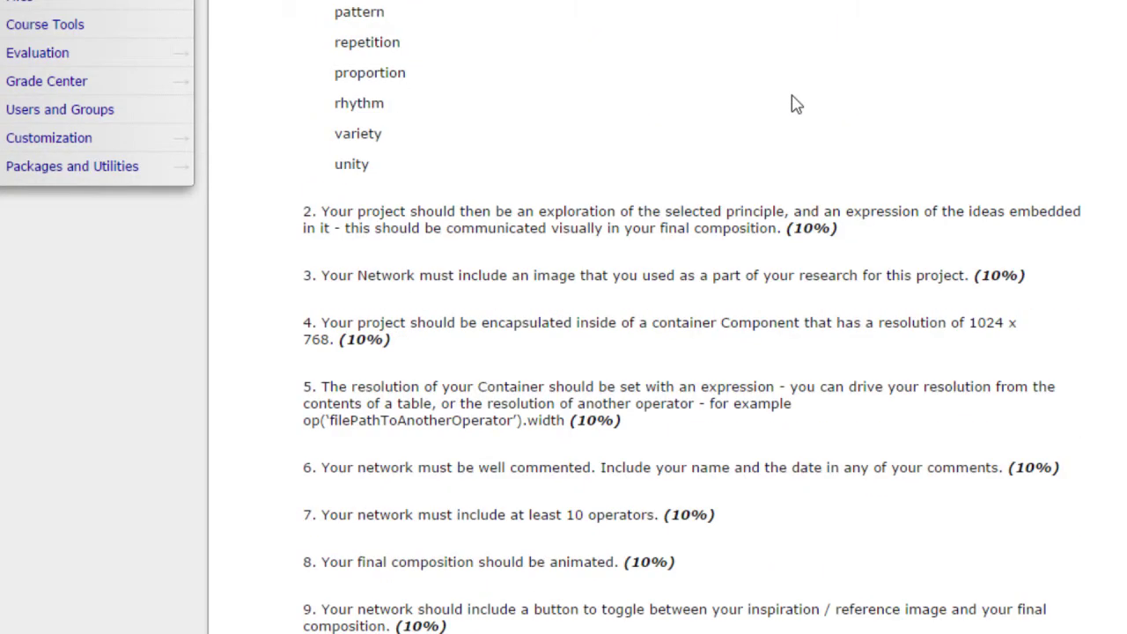
{"action": "scroll", "coordinate": [795, 103], "scroll_direction": "up", "scroll_amount": 3}
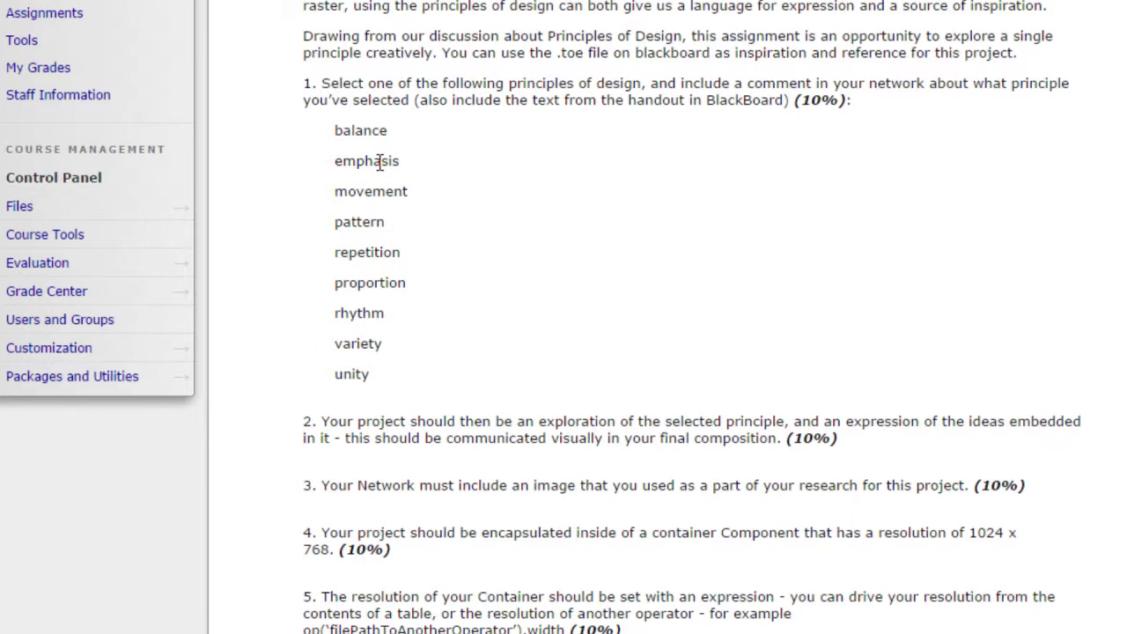
{"action": "scroll", "coordinate": [604, 138], "scroll_direction": "down", "scroll_amount": 2}
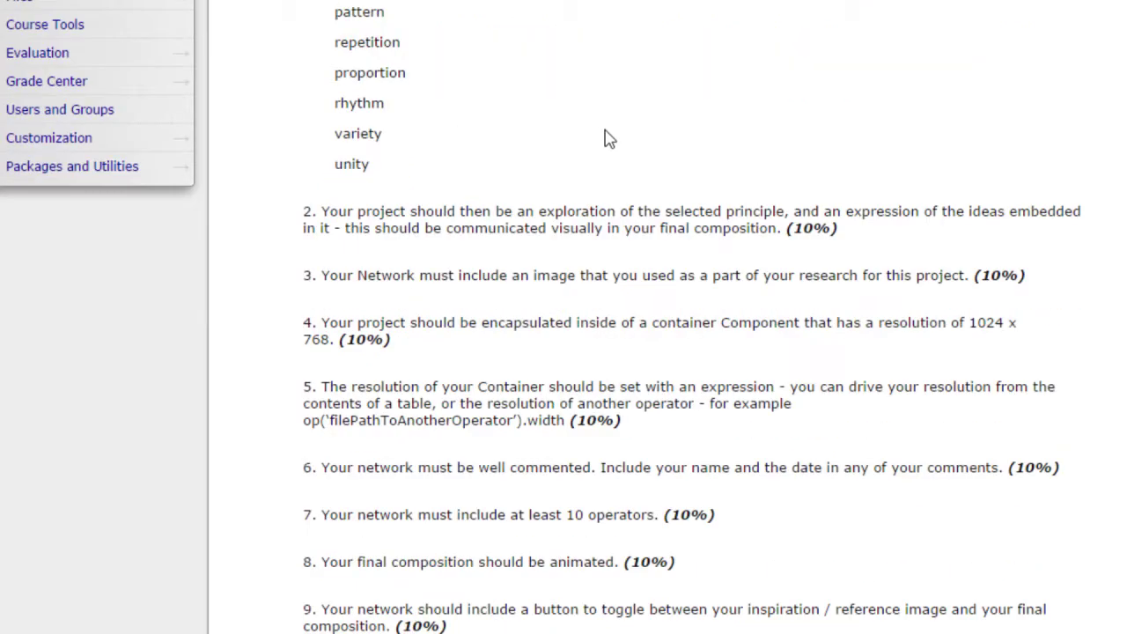
{"action": "scroll", "coordinate": [604, 139], "scroll_direction": "up", "scroll_amount": 1}
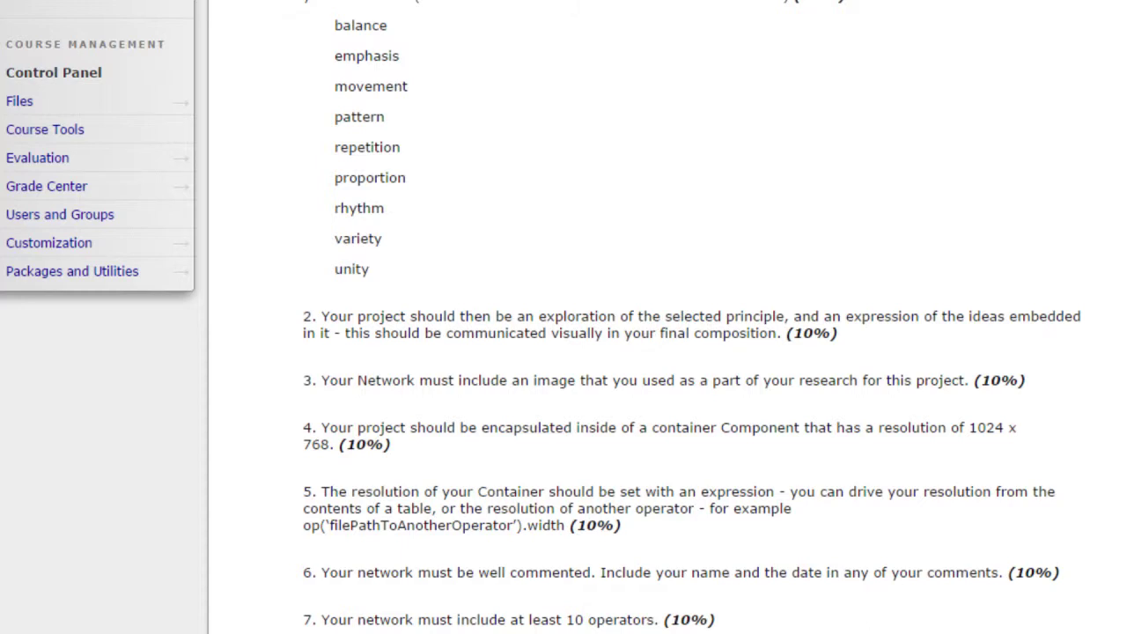
{"action": "double_click", "coordinate": [377, 25]}
{"action": "left_click", "coordinate": [361, 27]}
{"action": "double_click", "coordinate": [370, 25]}
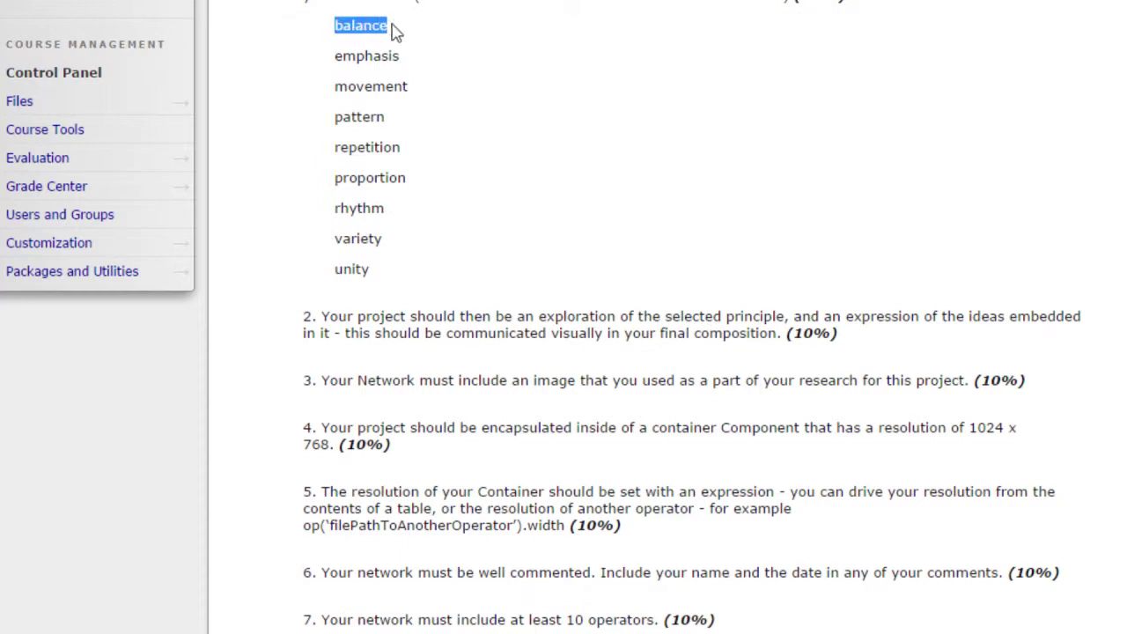
{"action": "left_click", "coordinate": [356, 28]}
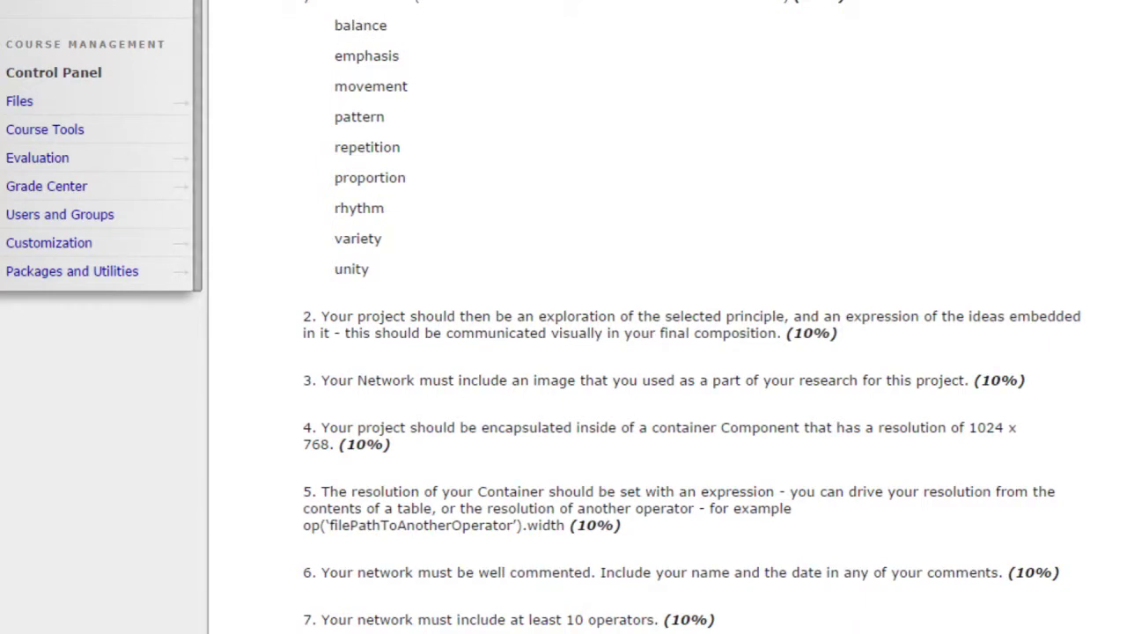
{"action": "scroll", "coordinate": [420, 89], "scroll_direction": "down", "scroll_amount": 3}
{"action": "scroll", "coordinate": [423, 108], "scroll_direction": "up", "scroll_amount": 4}
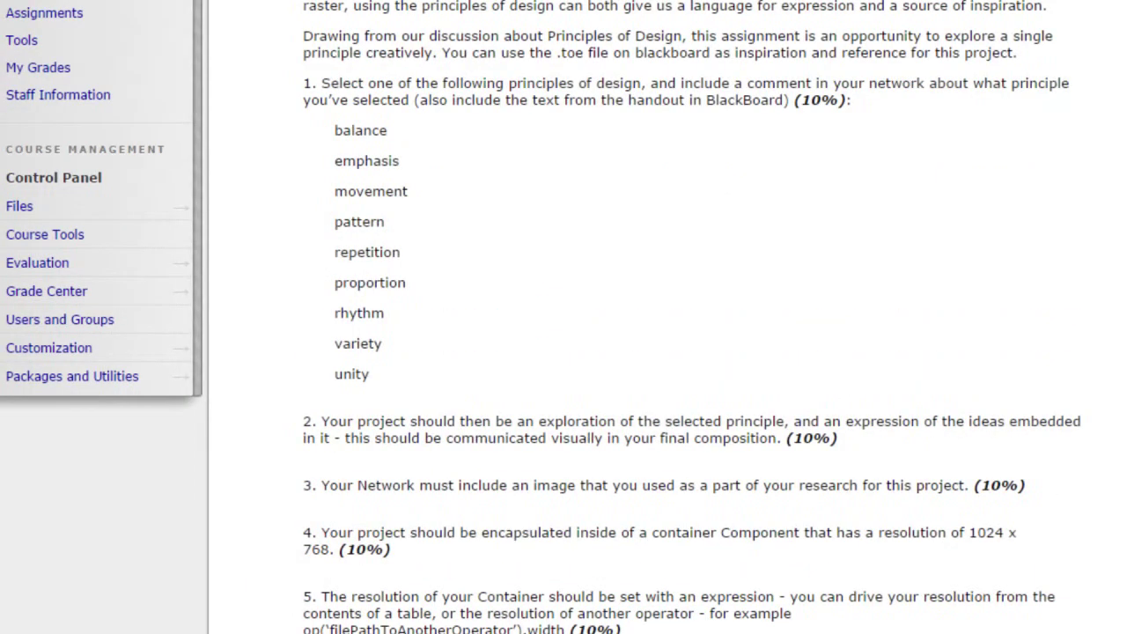
{"action": "scroll", "coordinate": [463, 171], "scroll_direction": "down", "scroll_amount": 1}
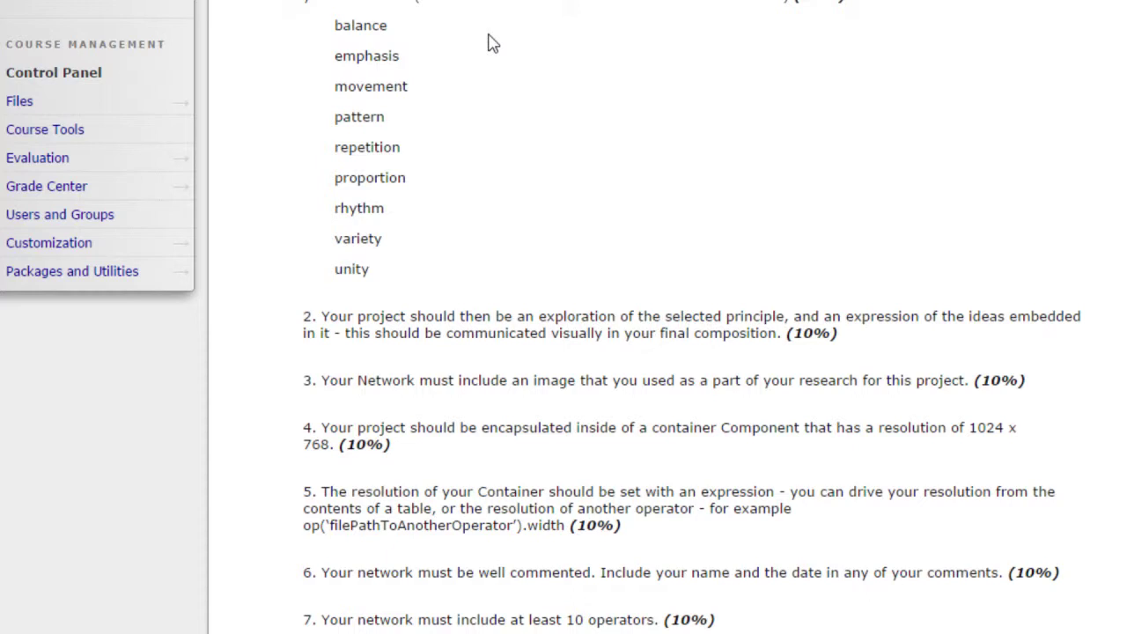
{"action": "scroll", "coordinate": [546, 55], "scroll_direction": "down", "scroll_amount": 3}
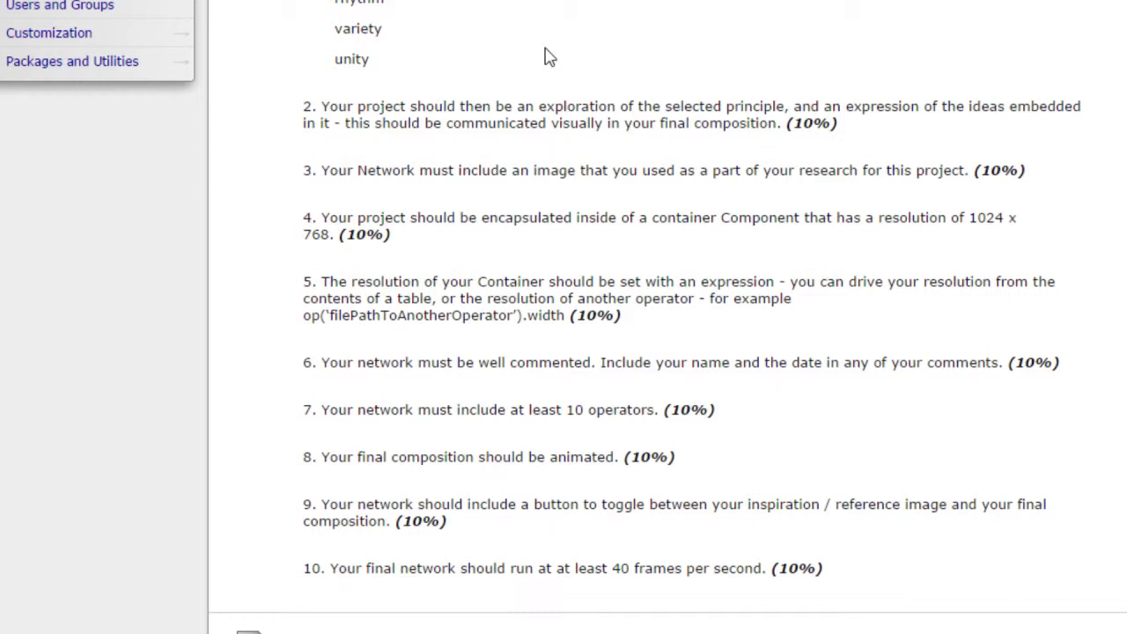
{"action": "left_click_drag", "start_coordinate": [304, 170], "coordinate": [1026, 176]}
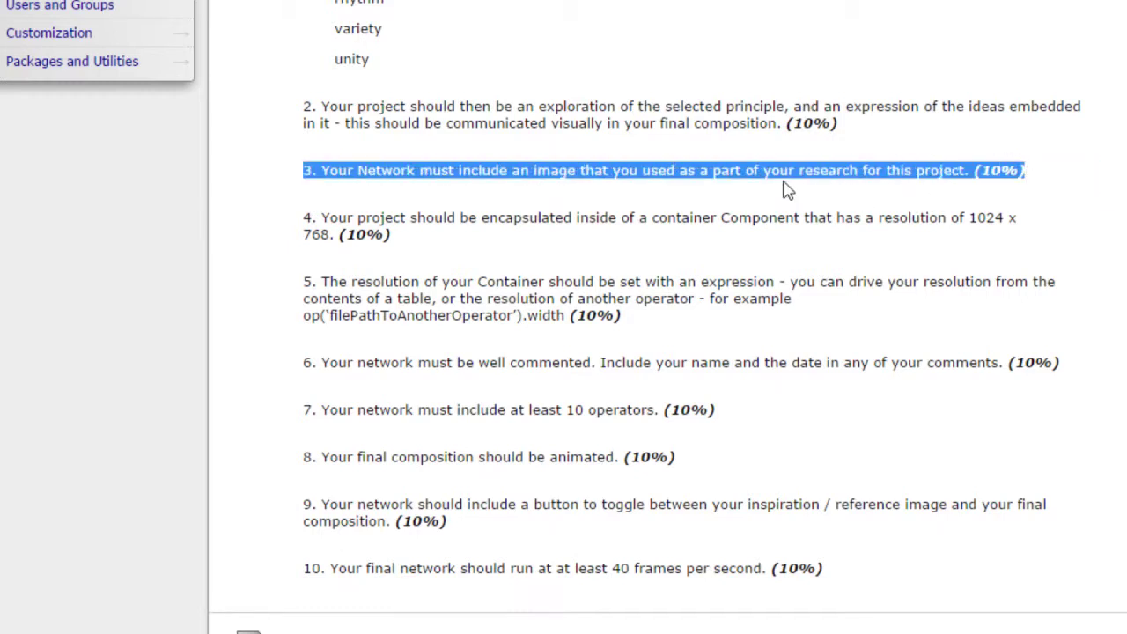
{"action": "left_click", "coordinate": [845, 163]}
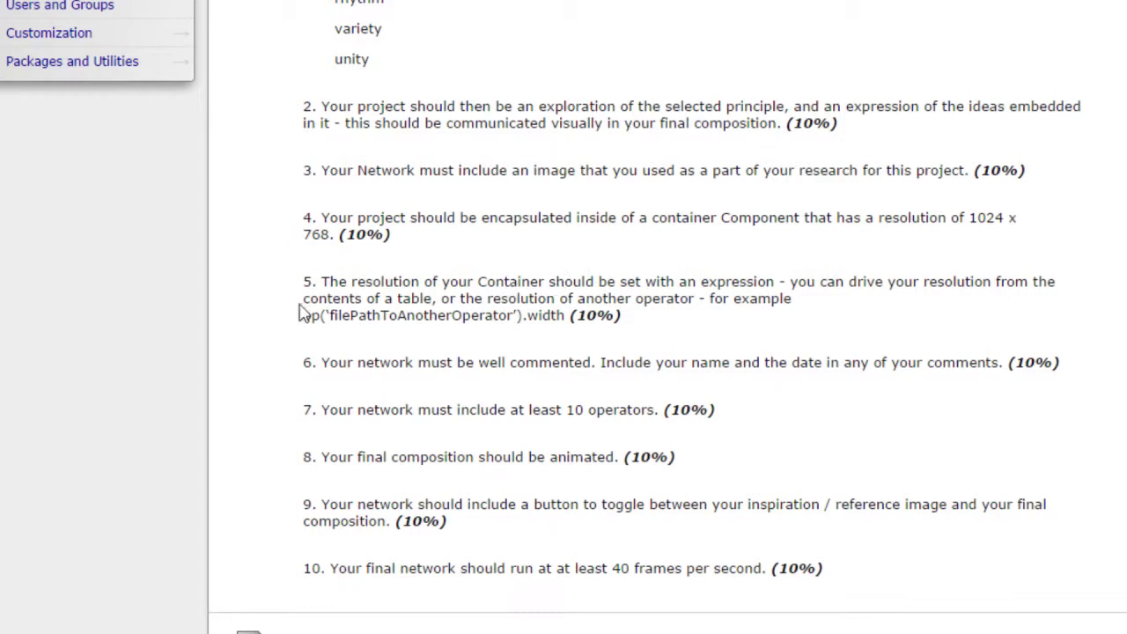
{"action": "left_click_drag", "start_coordinate": [321, 282], "coordinate": [647, 331]}
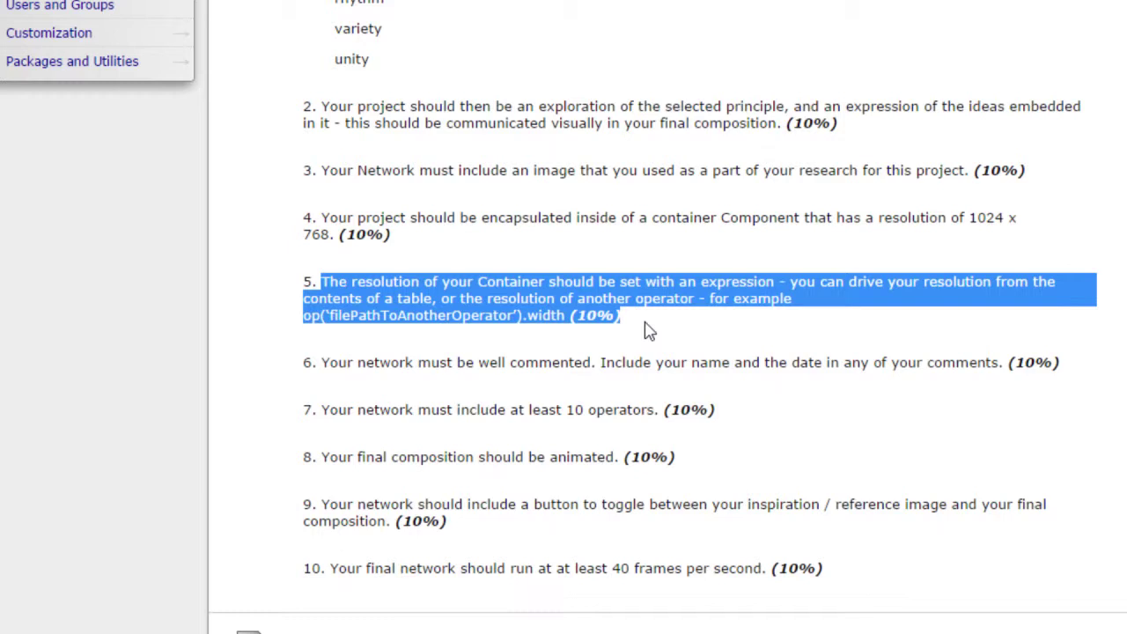
{"action": "left_click_drag", "start_coordinate": [303, 363], "coordinate": [1070, 374]}
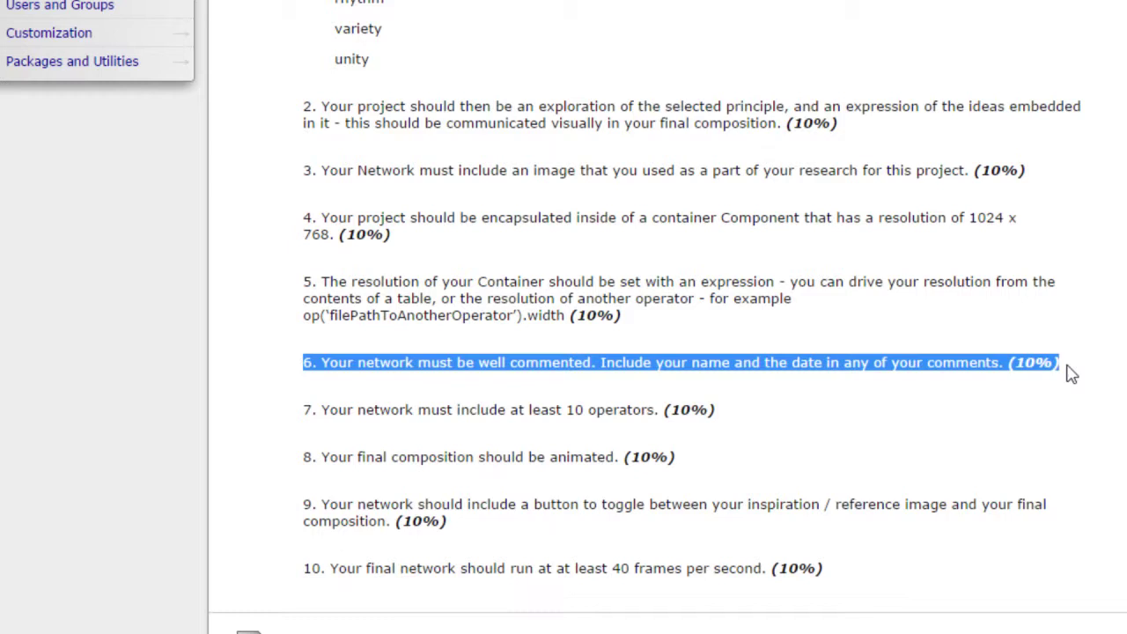
{"action": "left_click_drag", "start_coordinate": [313, 407], "coordinate": [730, 415]}
{"action": "left_click", "coordinate": [730, 414]}
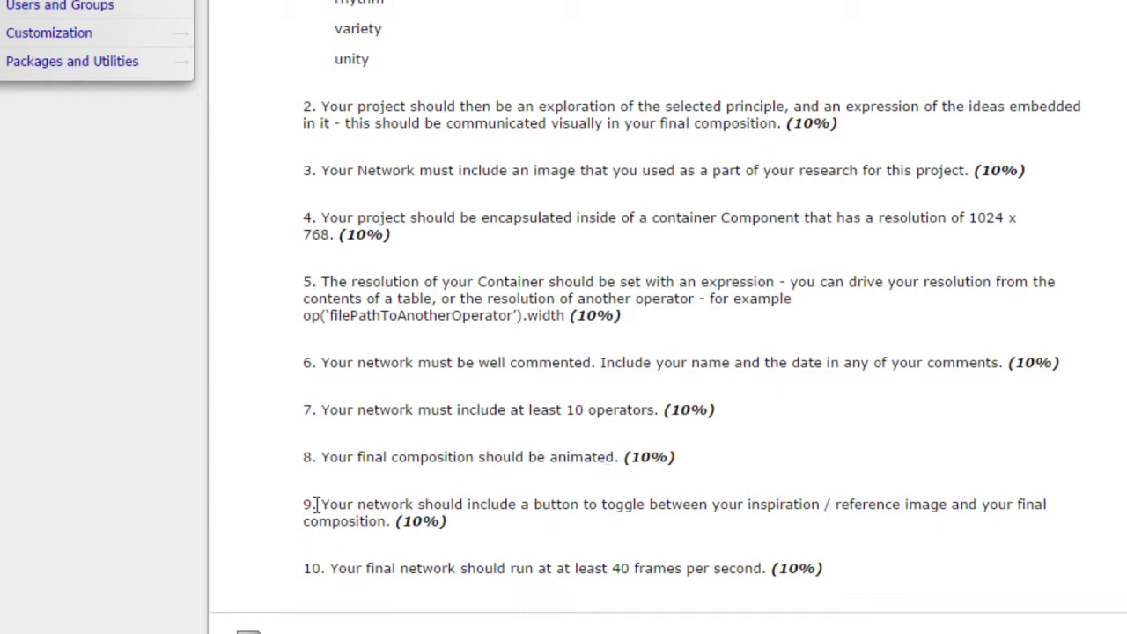
{"action": "left_click_drag", "start_coordinate": [305, 504], "coordinate": [463, 520]}
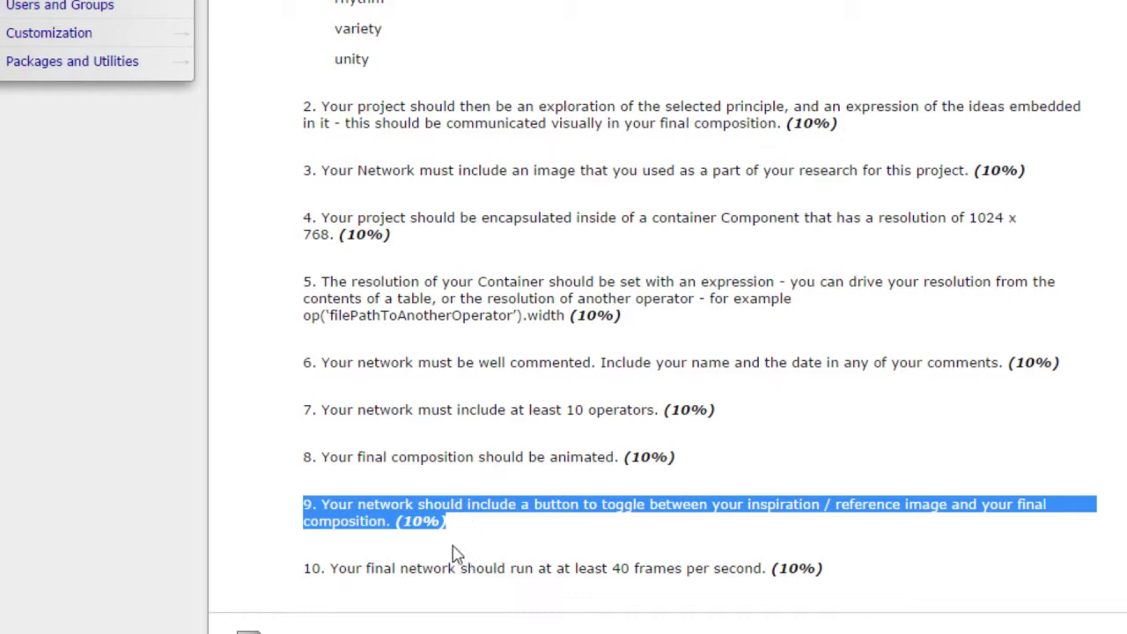
{"action": "left_click_drag", "start_coordinate": [302, 568], "coordinate": [810, 571]}
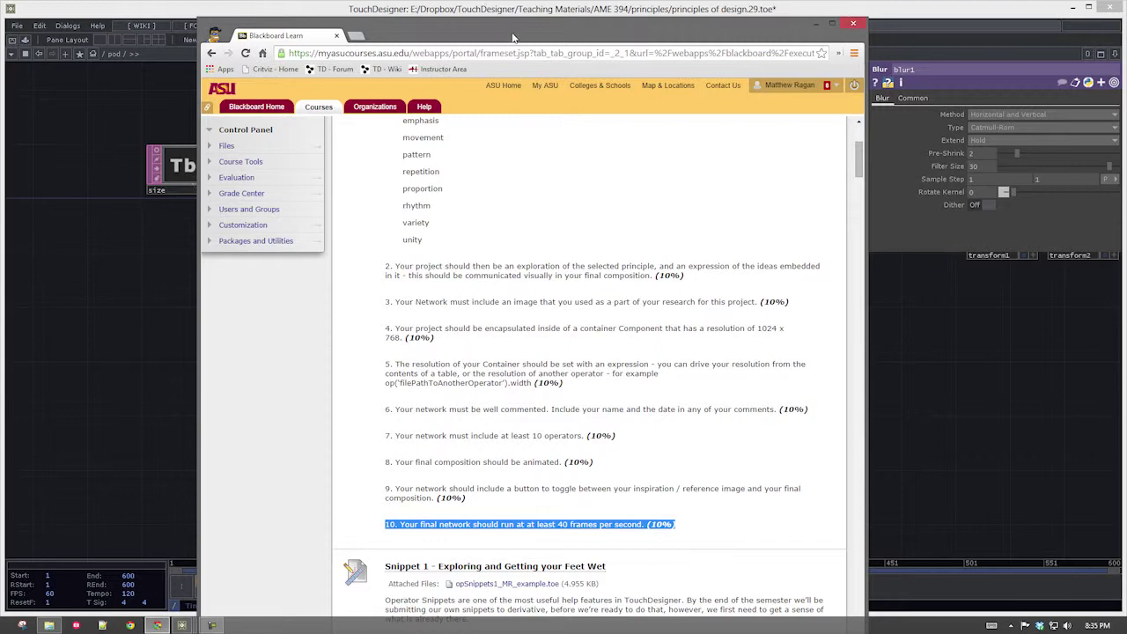
- Return to TouchDesigner and close the /pod/comp1 viewer to reveal the nine principle containers
{"action": "key", "text": "super+Down"}
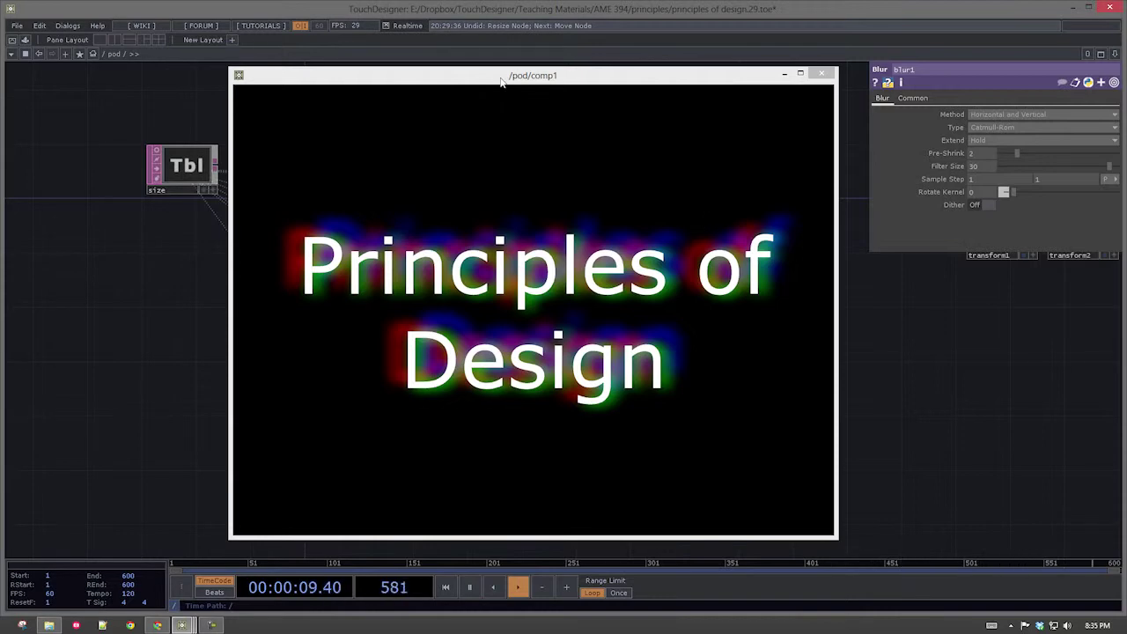
{"action": "left_click", "coordinate": [821, 75]}
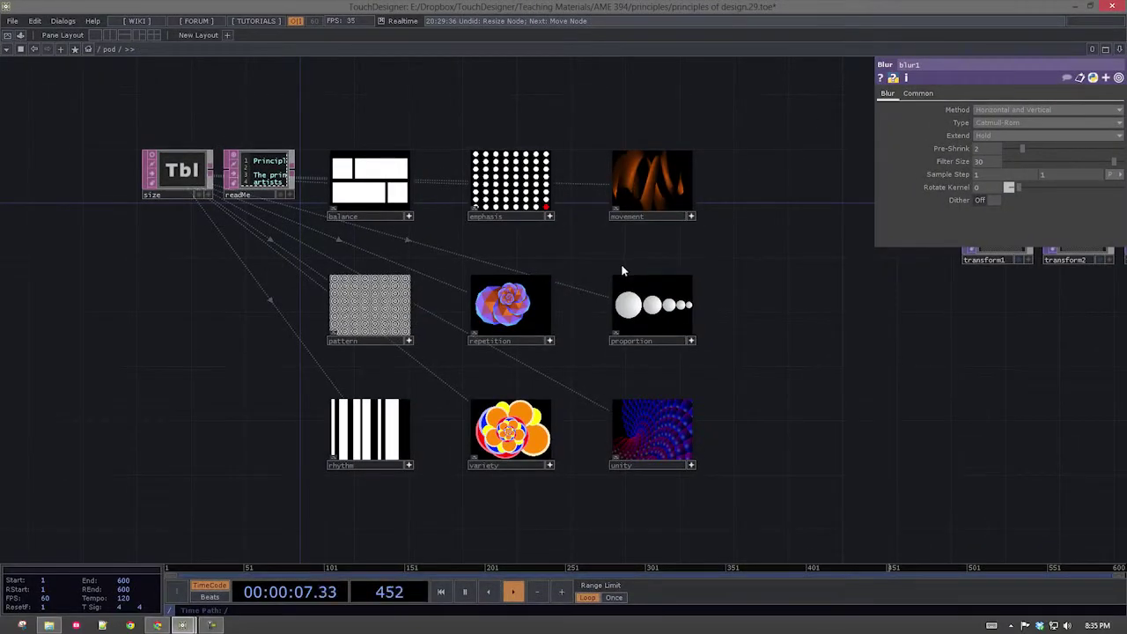
- Select the movement container and zoom into /pod/movement to see moviein1, fit1 and out1
{"action": "left_click_drag", "start_coordinate": [786, 250], "coordinate": [808, 283]}
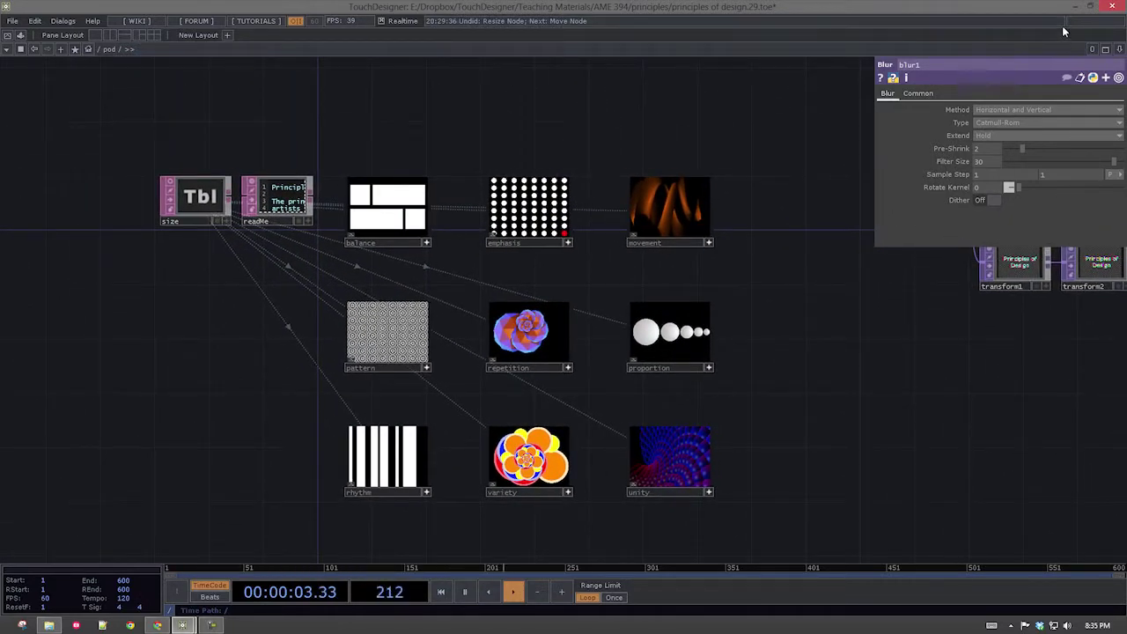
{"action": "left_click", "coordinate": [707, 225]}
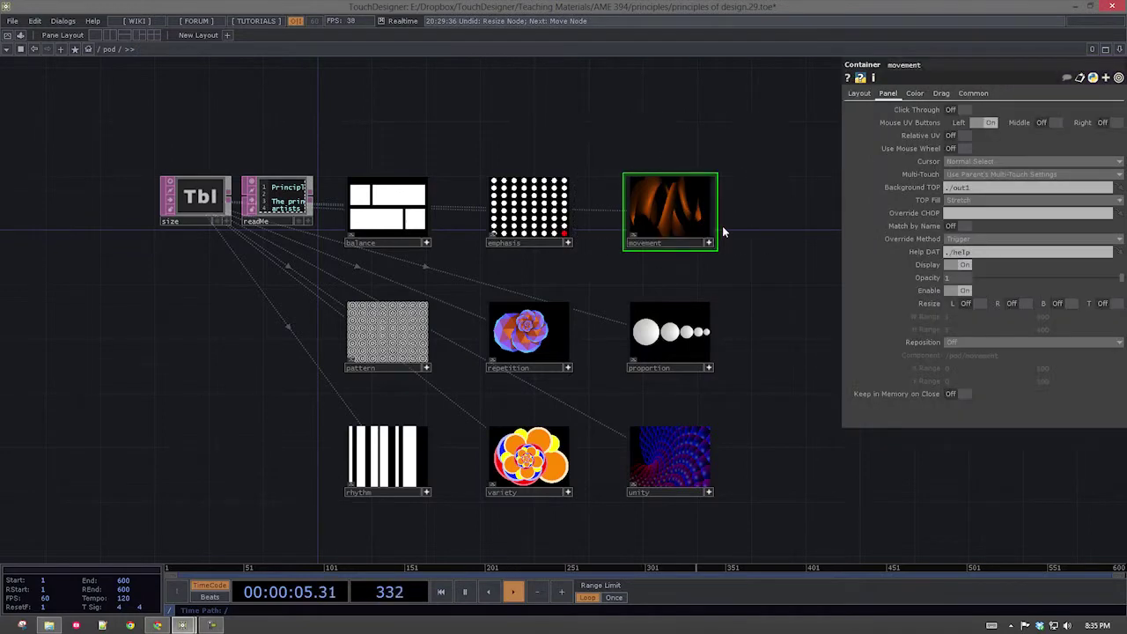
{"action": "scroll", "coordinate": [717, 225], "scroll_direction": "up", "scroll_amount": 4}
{"action": "left_click_drag", "start_coordinate": [710, 264], "coordinate": [652, 276]}
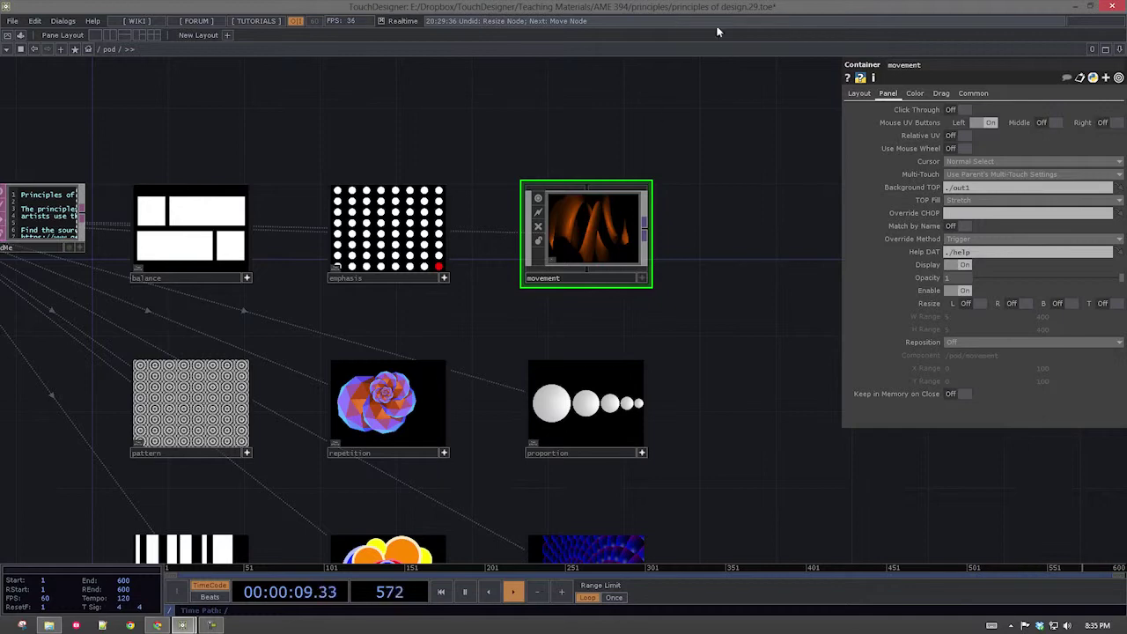
{"action": "scroll", "coordinate": [583, 238], "scroll_direction": "up", "scroll_amount": 3}
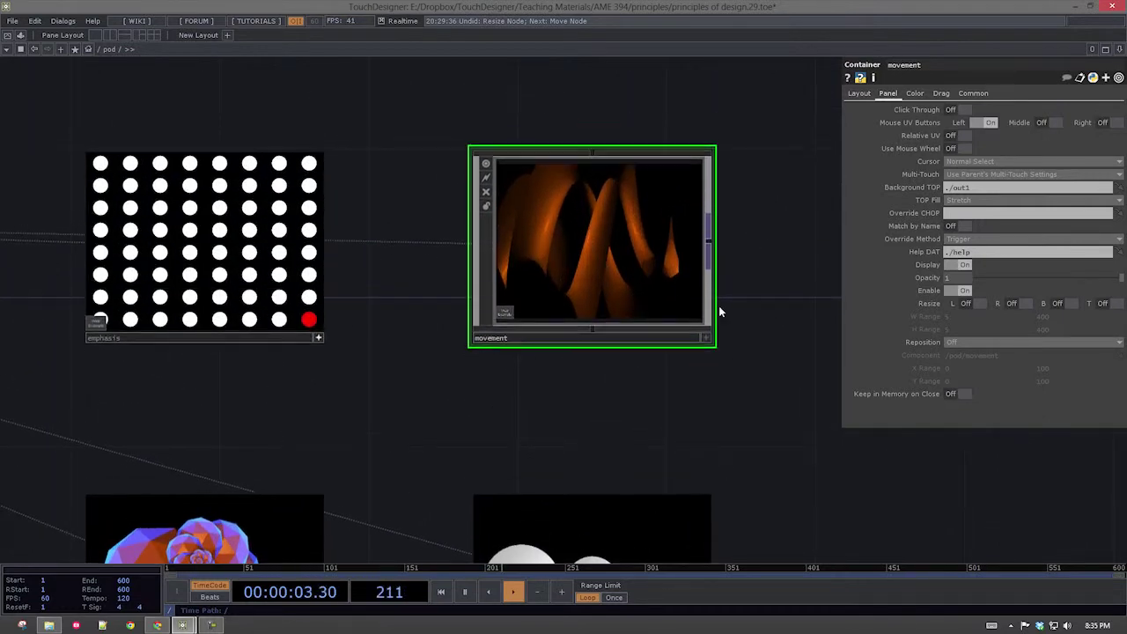
{"action": "scroll", "coordinate": [667, 296], "scroll_direction": "up", "scroll_amount": 2}
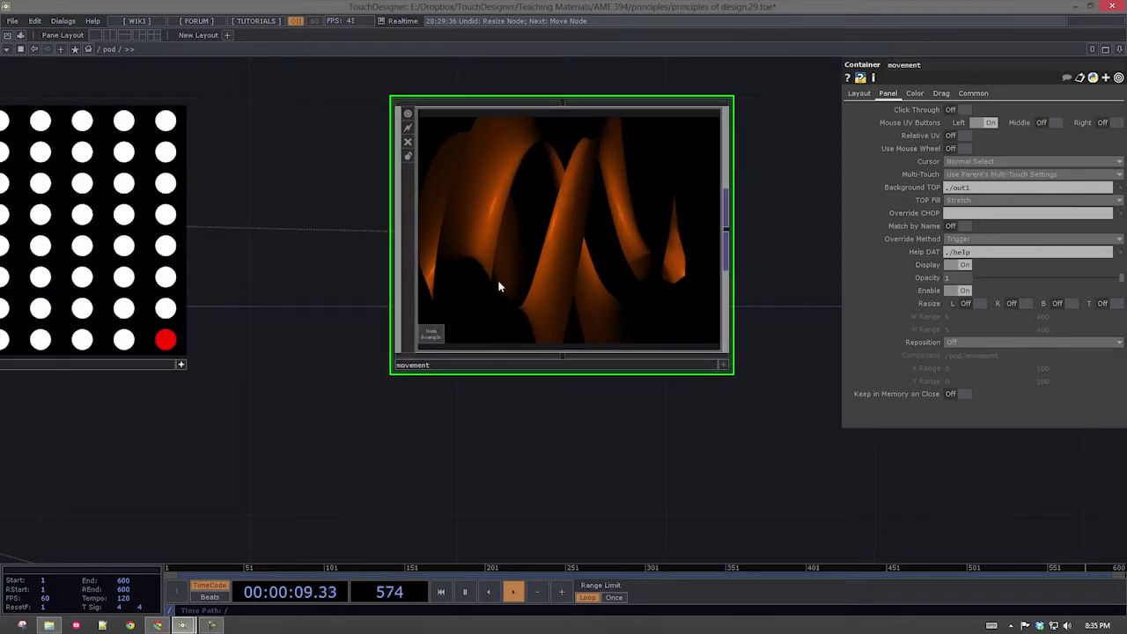
{"action": "scroll", "coordinate": [529, 248], "scroll_direction": "up", "scroll_amount": 3}
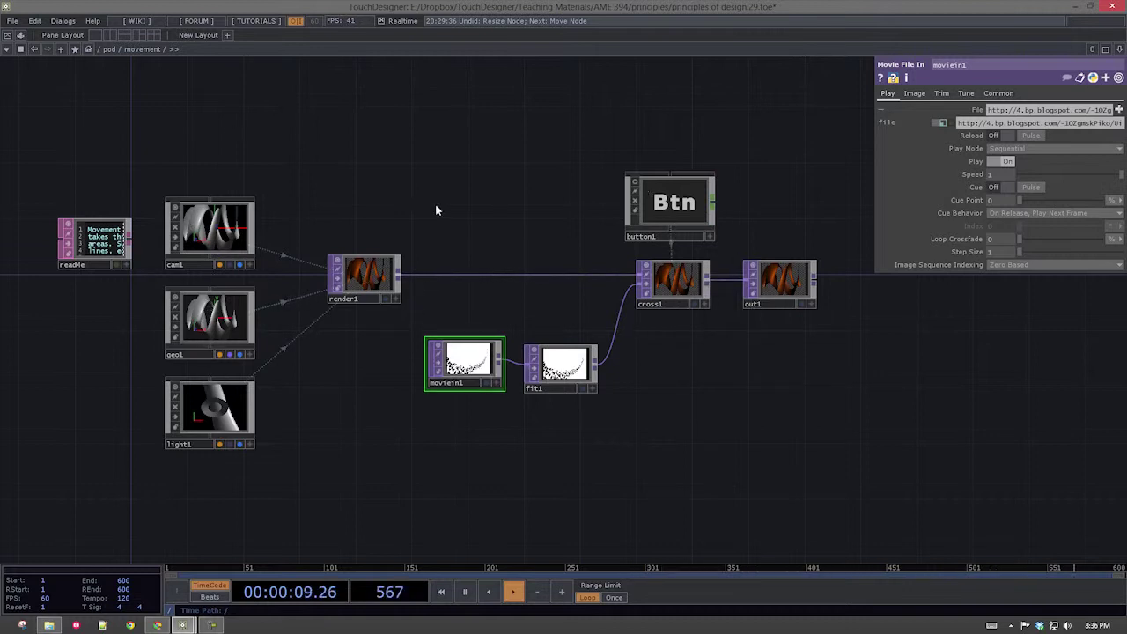
- Peek inside geo1, then back out to frame moviein1, fit1 and the render inputs
{"action": "key", "text": "i"}
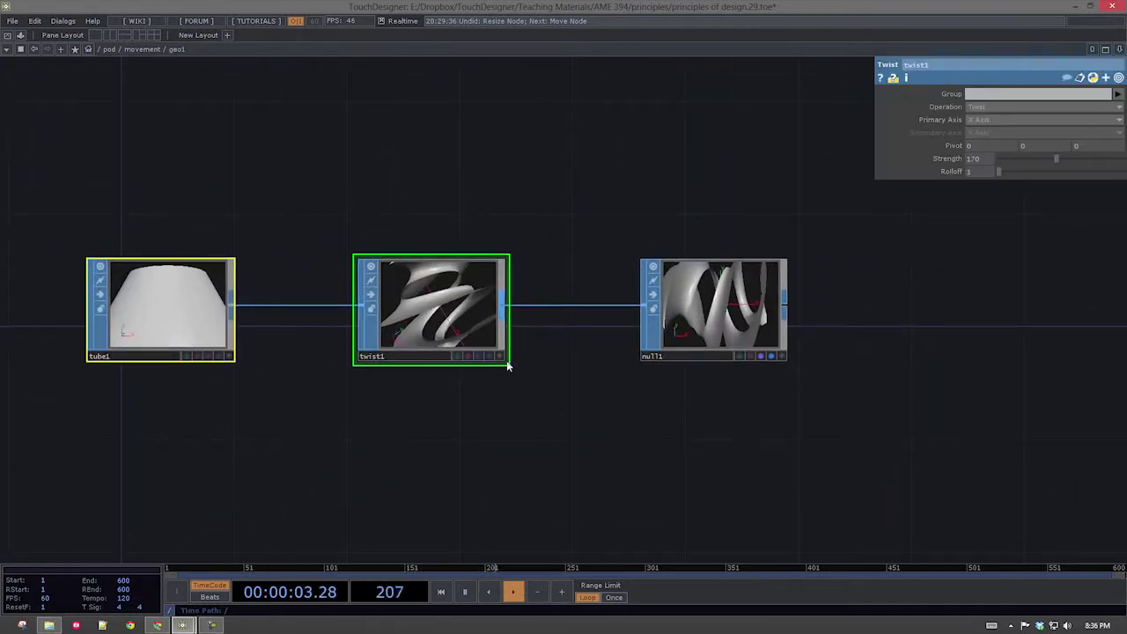
{"action": "scroll", "coordinate": [736, 354], "scroll_direction": "down", "scroll_amount": 5}
{"action": "scroll", "coordinate": [736, 354], "scroll_direction": "down", "scroll_amount": 10}
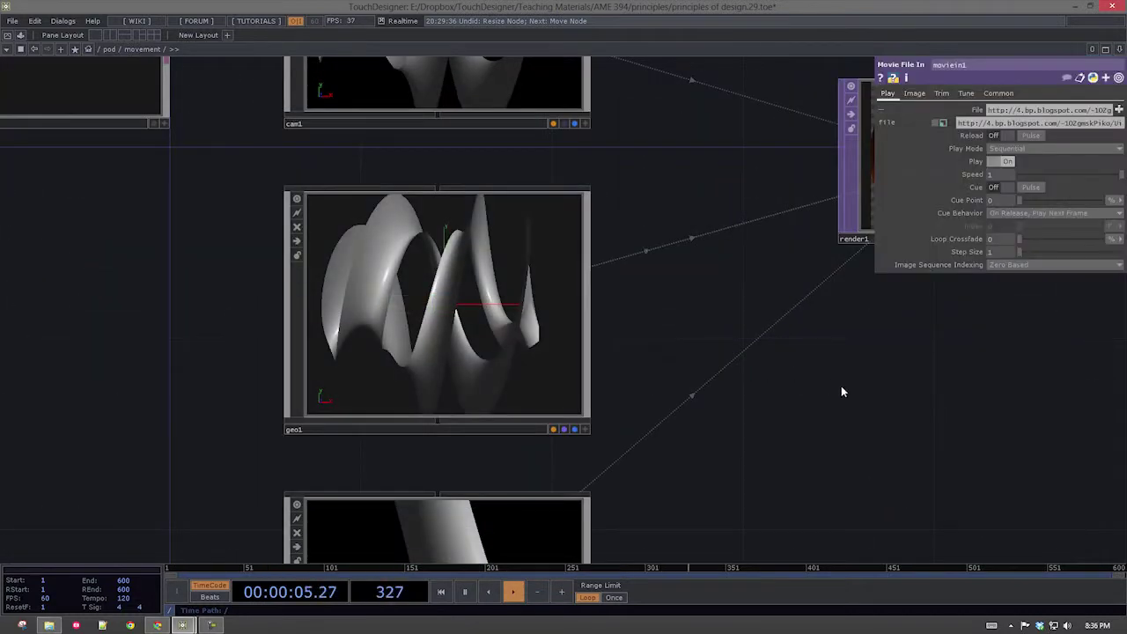
{"action": "scroll", "coordinate": [534, 296], "scroll_direction": "up", "scroll_amount": 10}
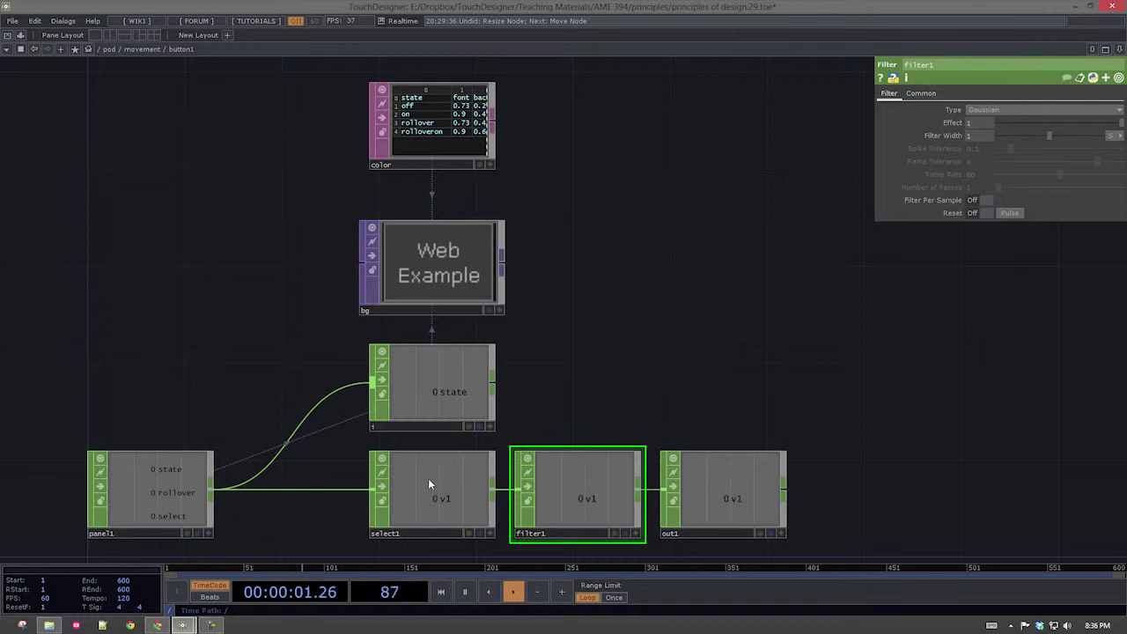
{"action": "scroll", "coordinate": [669, 247], "scroll_direction": "down", "scroll_amount": 5}
{"action": "scroll", "coordinate": [634, 282], "scroll_direction": "up", "scroll_amount": 8}
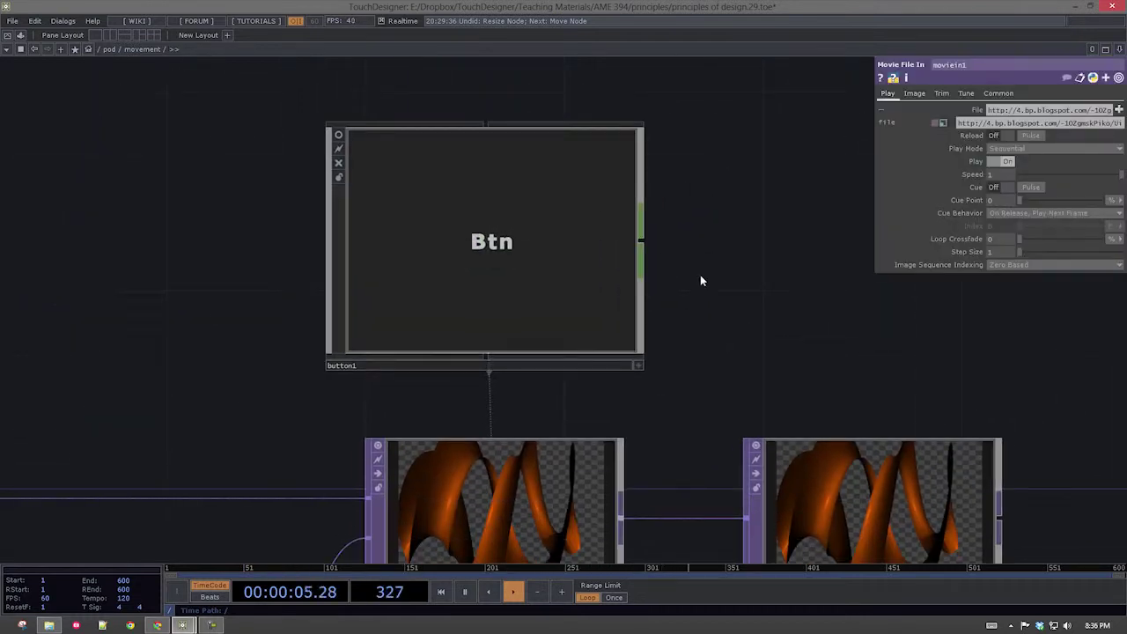
{"action": "scroll", "coordinate": [379, 292], "scroll_direction": "down", "scroll_amount": 4}
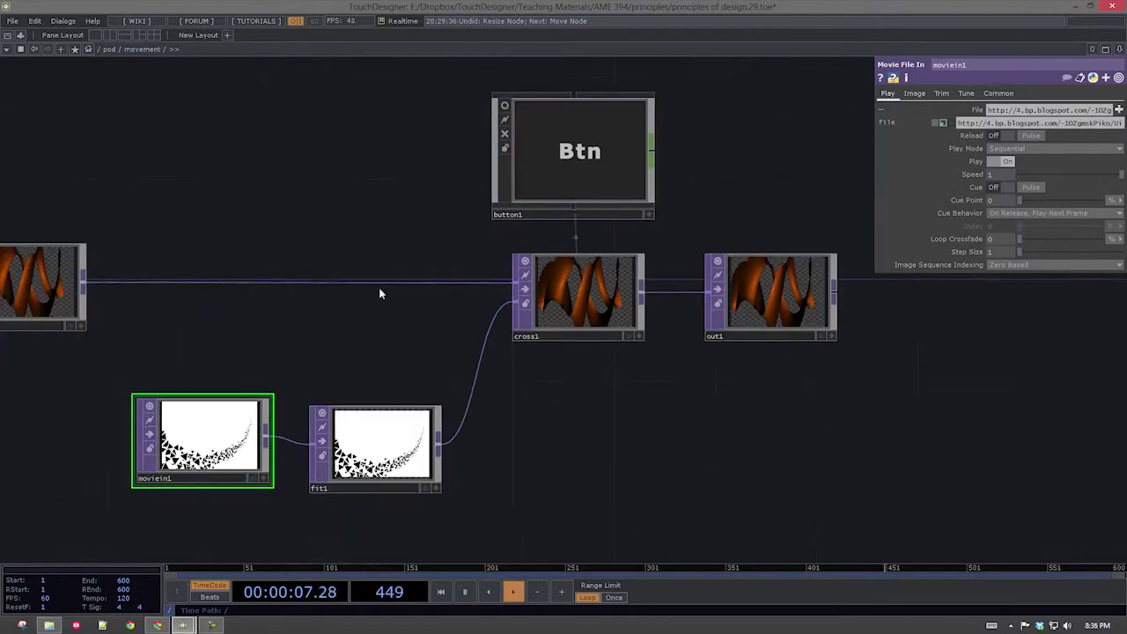
{"action": "left_click_drag", "start_coordinate": [380, 291], "coordinate": [628, 177]}
{"action": "scroll", "coordinate": [552, 211], "scroll_direction": "down", "scroll_amount": 2}
{"action": "left_click_drag", "start_coordinate": [551, 211], "coordinate": [505, 244]}
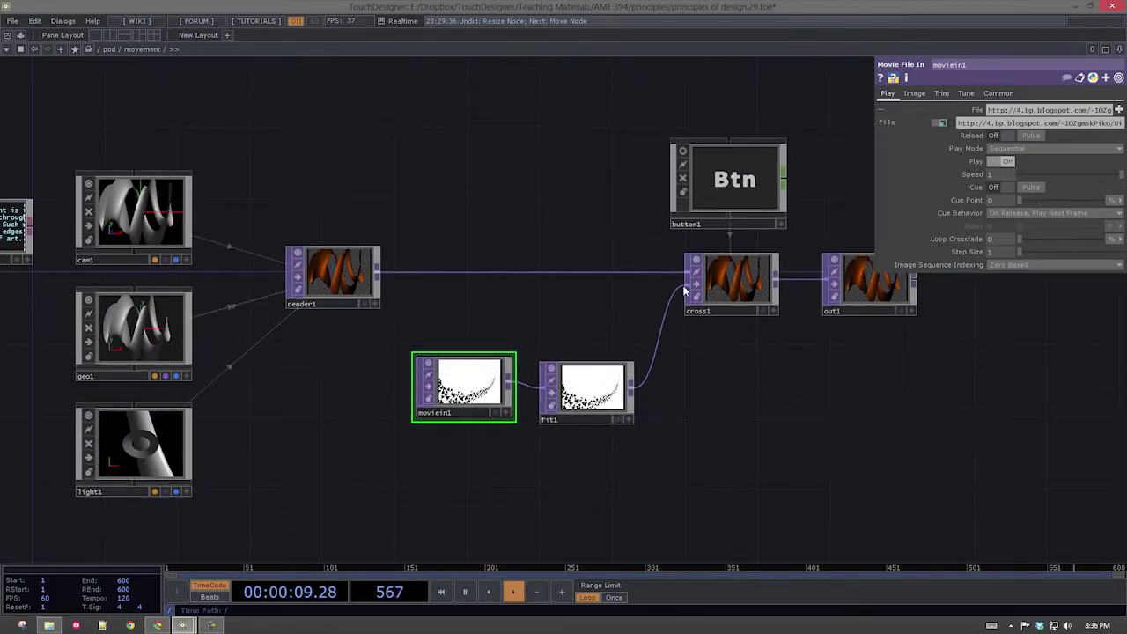
- Test the Web Example button crossfading cross1 to the movie and back, then return to /pod
{"action": "left_click", "coordinate": [778, 227]}
{"action": "left_click_drag", "start_coordinate": [802, 217], "coordinate": [732, 217]}
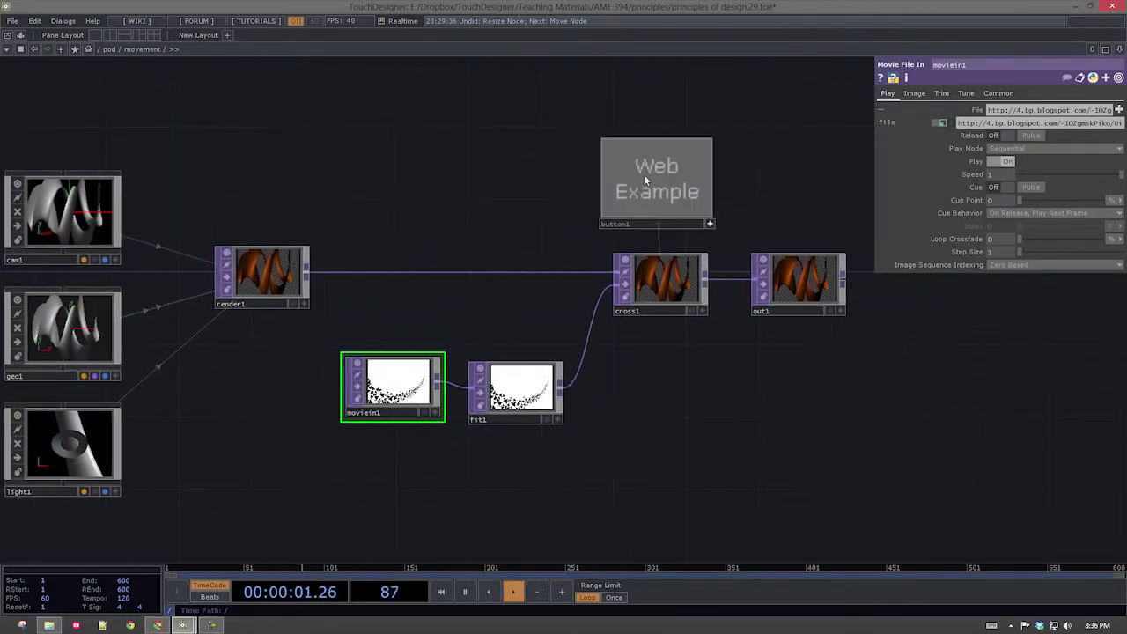
{"action": "left_click", "coordinate": [647, 179]}
{"action": "left_click", "coordinate": [647, 177]}
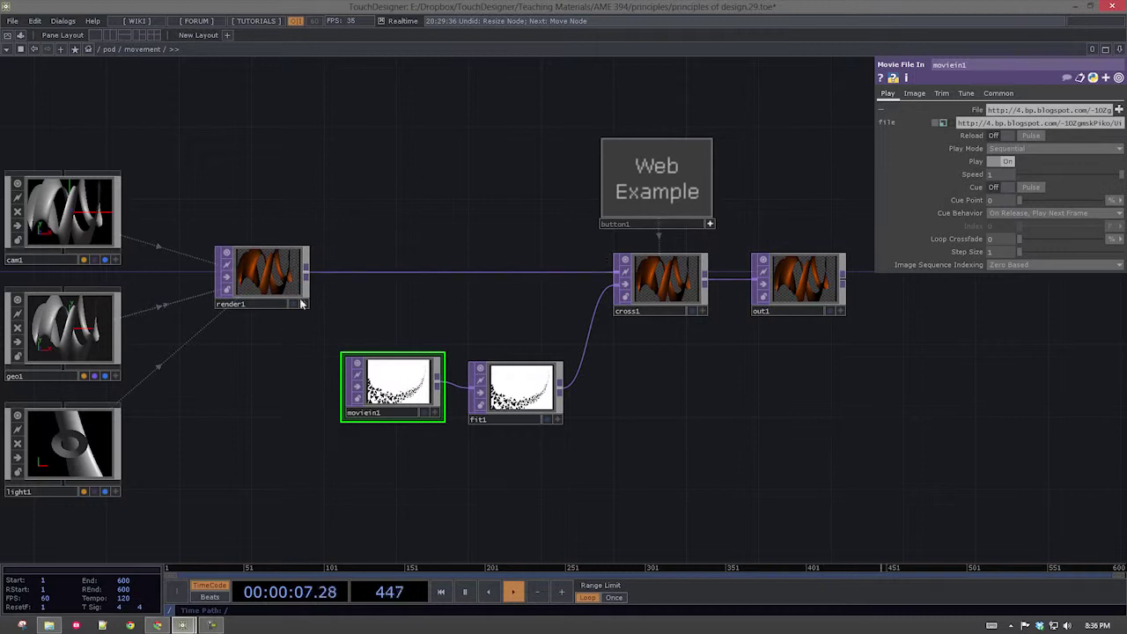
{"action": "left_click", "coordinate": [708, 224]}
{"action": "scroll", "coordinate": [634, 181], "scroll_direction": "down", "scroll_amount": 10}
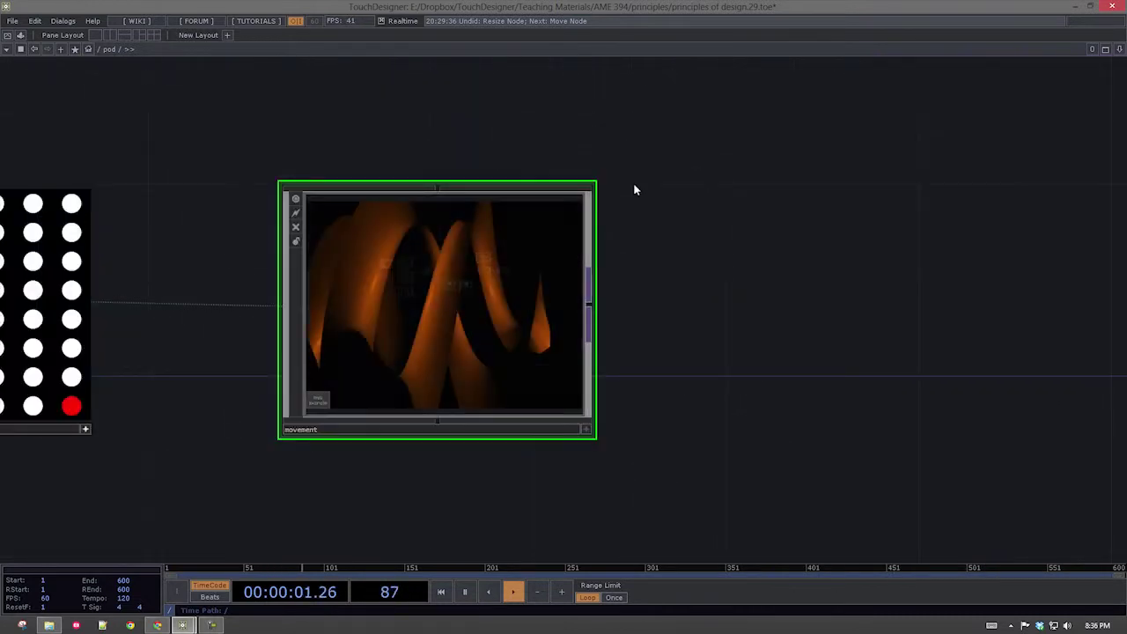
- Inspect the movement container's Layout width and height expressions referencing op('size')
{"action": "scroll", "coordinate": [633, 182], "scroll_direction": "down", "scroll_amount": 2}
{"action": "key", "text": "p"}
{"action": "left_click", "coordinate": [394, 201]}
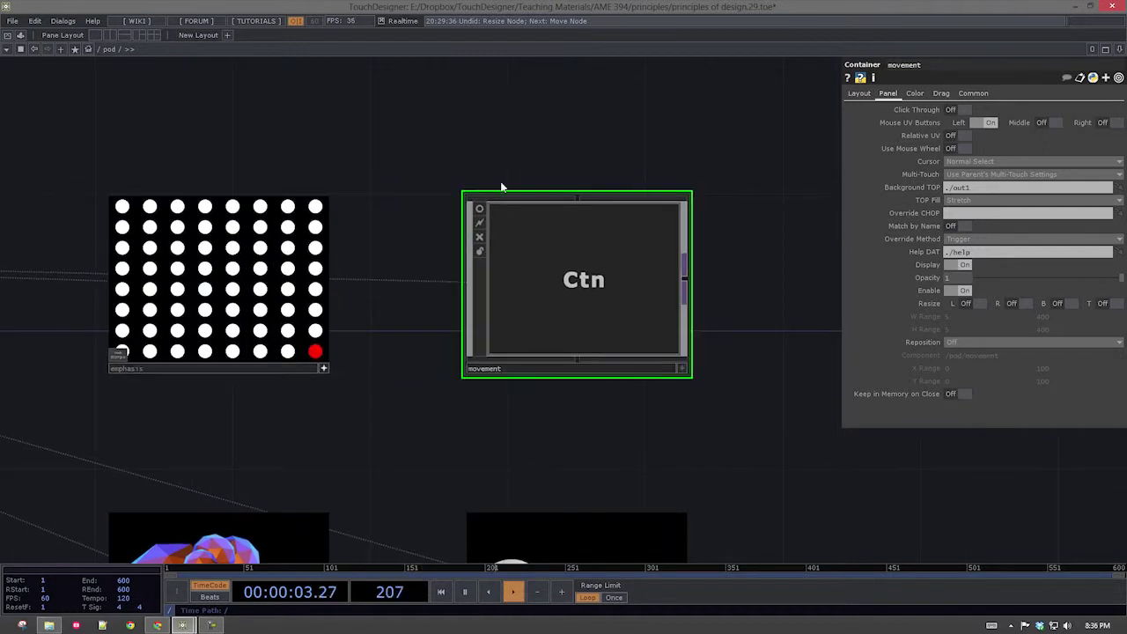
{"action": "left_click", "coordinate": [478, 210]}
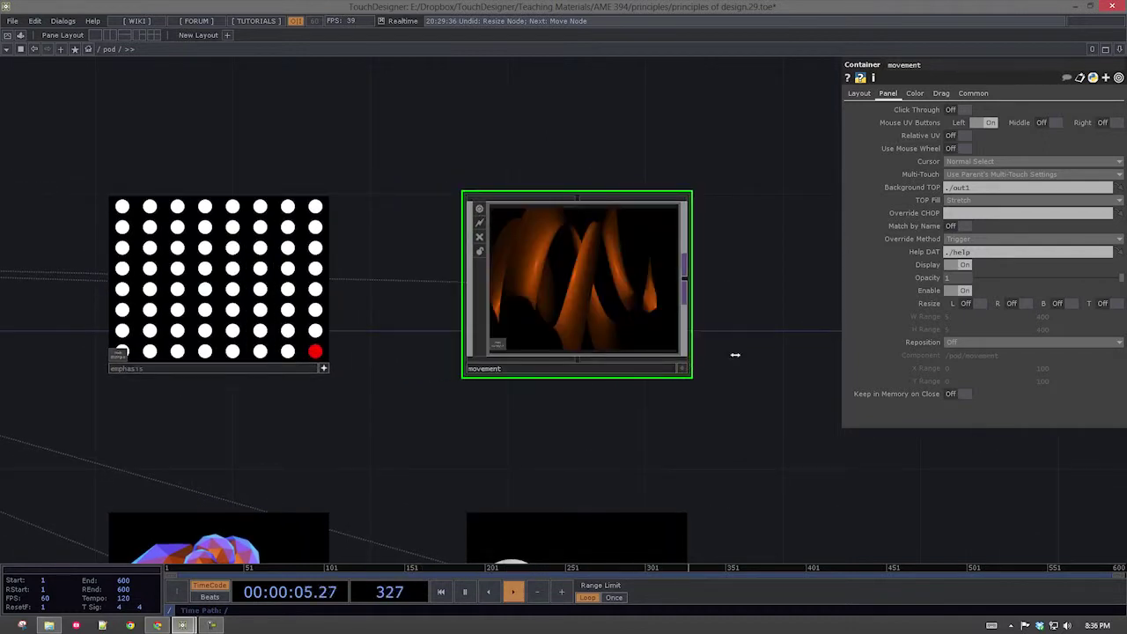
{"action": "left_click_drag", "start_coordinate": [724, 347], "coordinate": [654, 364]}
{"action": "left_click", "coordinate": [858, 92]}
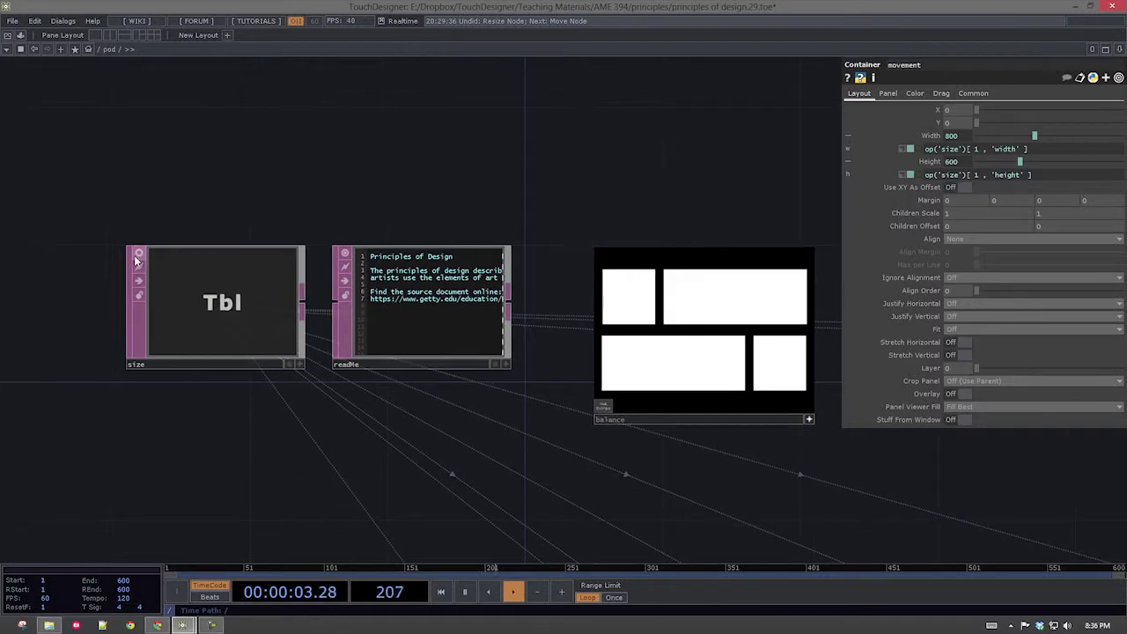
- Change the size table's width from 800 to 1024 and height from 600 to 768
{"action": "left_click", "coordinate": [138, 254]}
{"action": "left_click", "coordinate": [201, 275]}
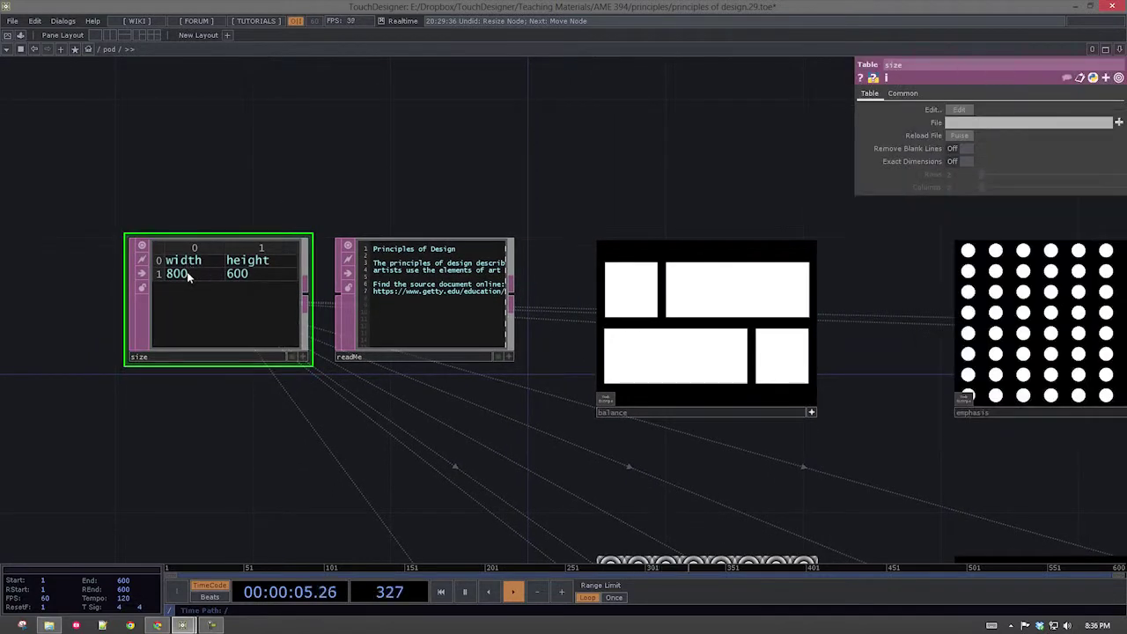
{"action": "left_click", "coordinate": [188, 276]}
{"action": "type", "text": "1024"}
{"action": "key", "text": "Tab"}
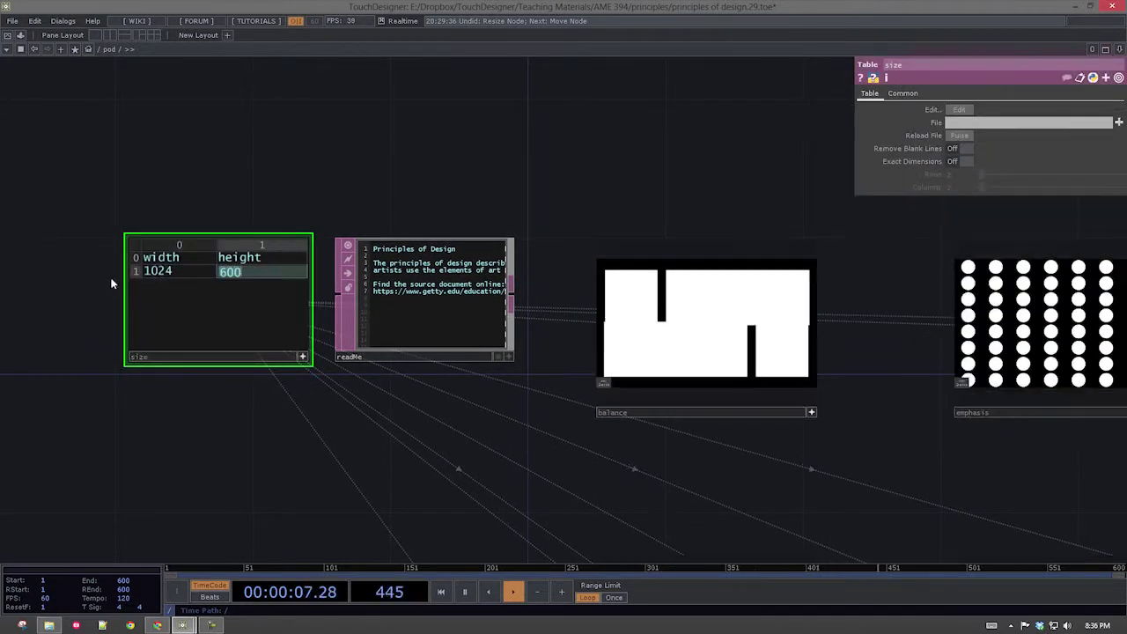
{"action": "type", "text": "768"}
{"action": "key", "text": "Return"}
- Survey the resized principle containers along with the readMe and size nodes
{"action": "scroll", "coordinate": [573, 166], "scroll_direction": "down", "scroll_amount": 4}
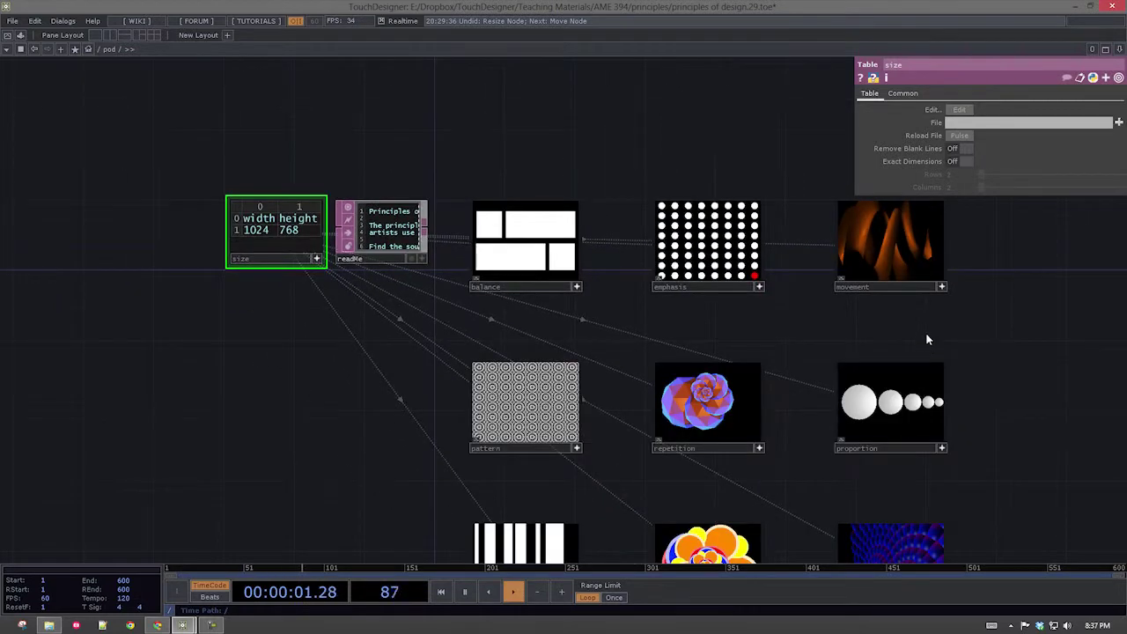
{"action": "left_click_drag", "start_coordinate": [925, 289], "coordinate": [728, 293]}
{"action": "scroll", "coordinate": [727, 292], "scroll_direction": "up", "scroll_amount": 3}
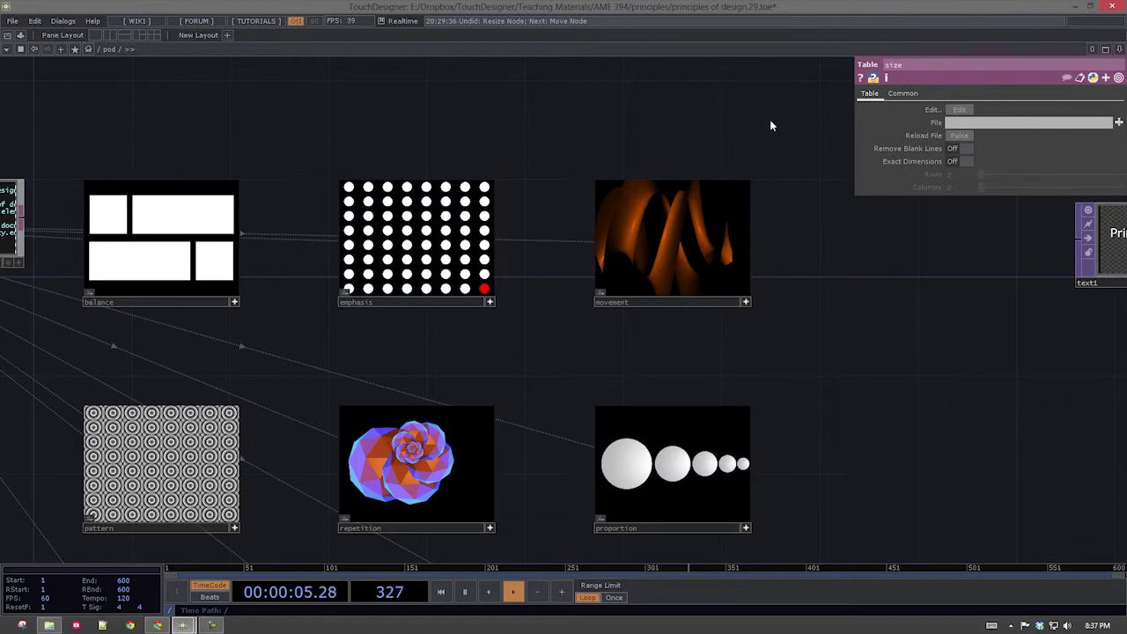
{"action": "left_click_drag", "start_coordinate": [672, 116], "coordinate": [789, 147]}
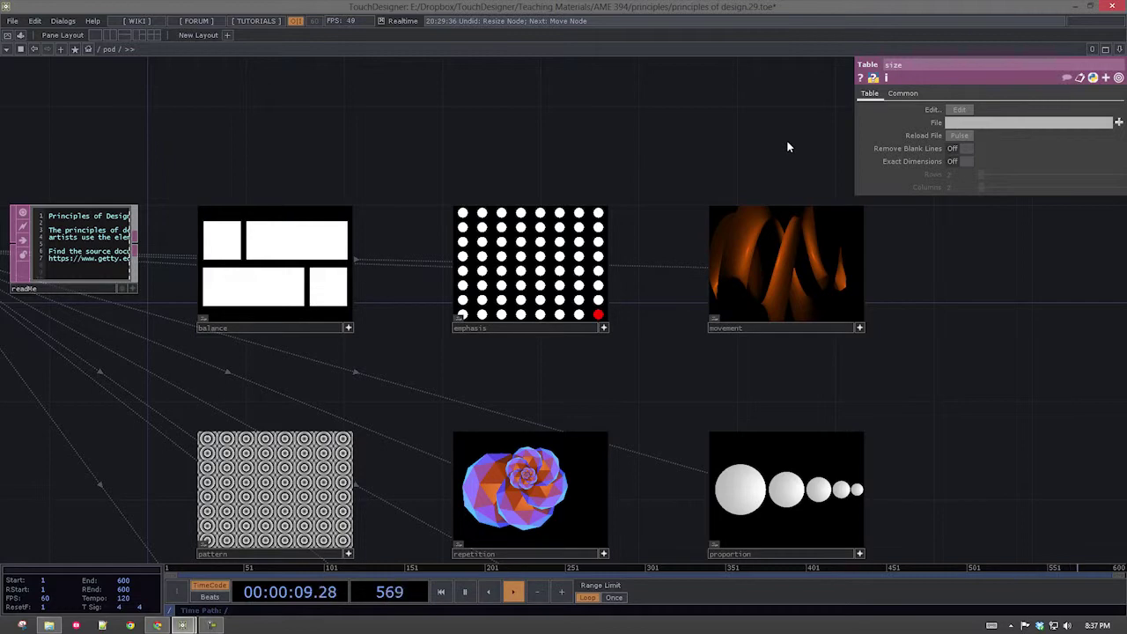
{"action": "left_click_drag", "start_coordinate": [648, 146], "coordinate": [692, 153]}
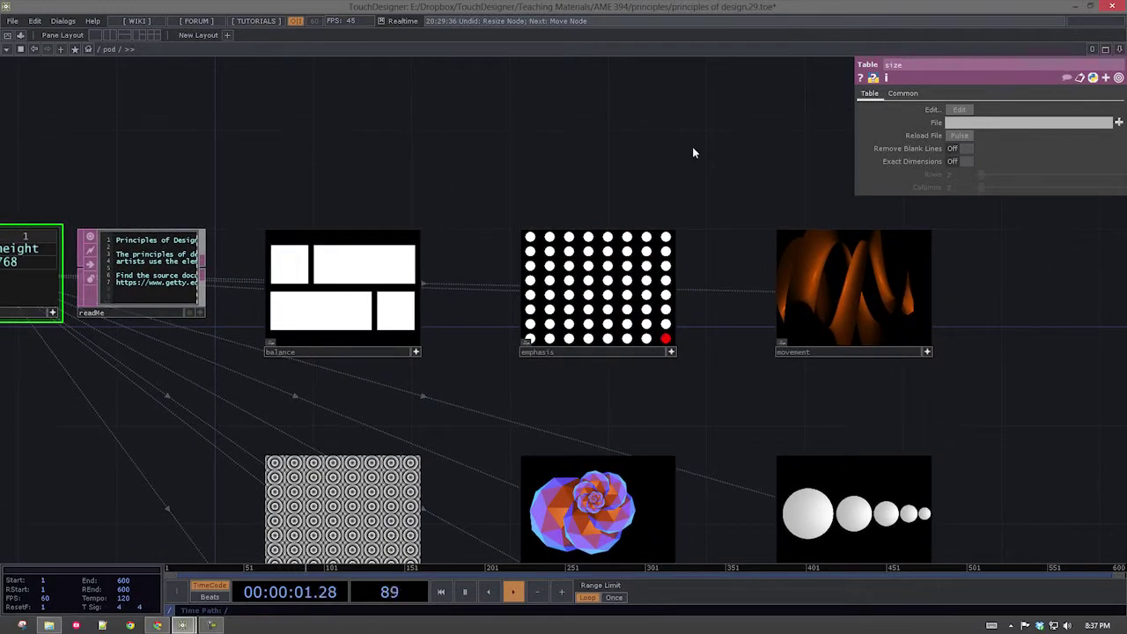
{"action": "scroll", "coordinate": [693, 146], "scroll_direction": "down", "scroll_amount": 2}
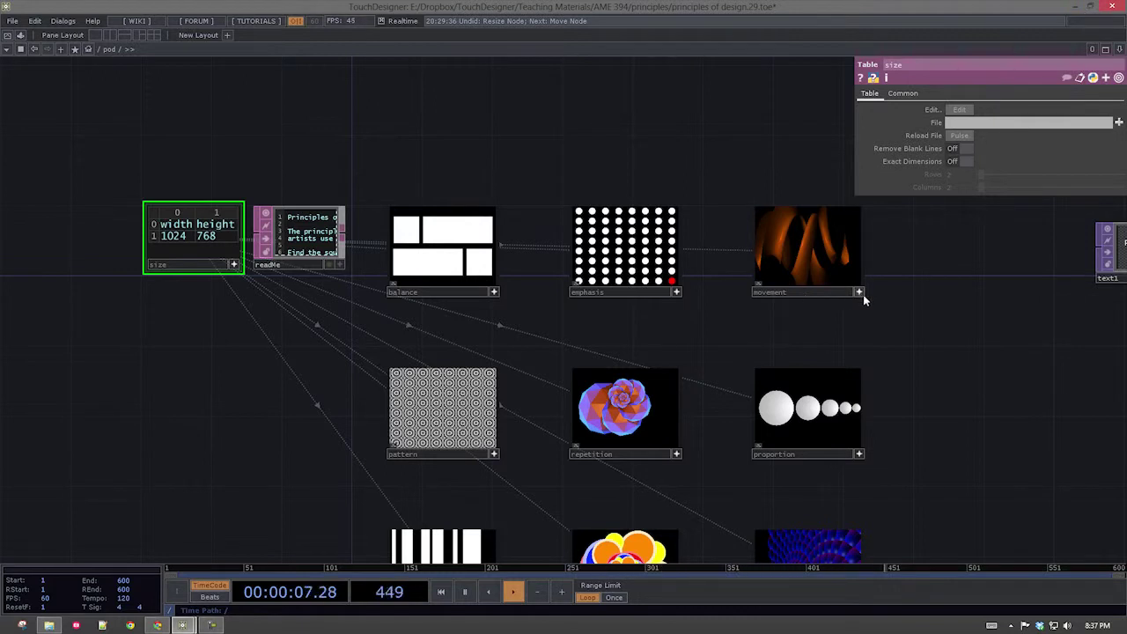
- In the composition example network, add a Table DAT, table1, below the text node
{"action": "left_click", "coordinate": [1075, 9]}
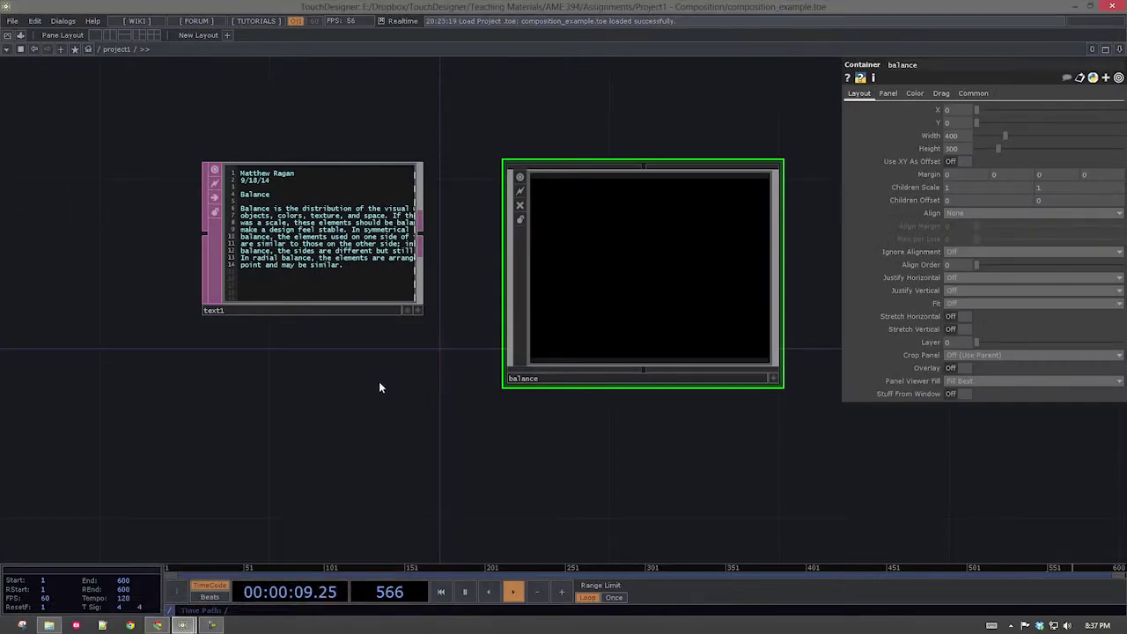
{"action": "left_click_drag", "start_coordinate": [675, 297], "coordinate": [523, 297]}
{"action": "right_click_drag", "start_coordinate": [788, 322], "coordinate": [450, 485]}
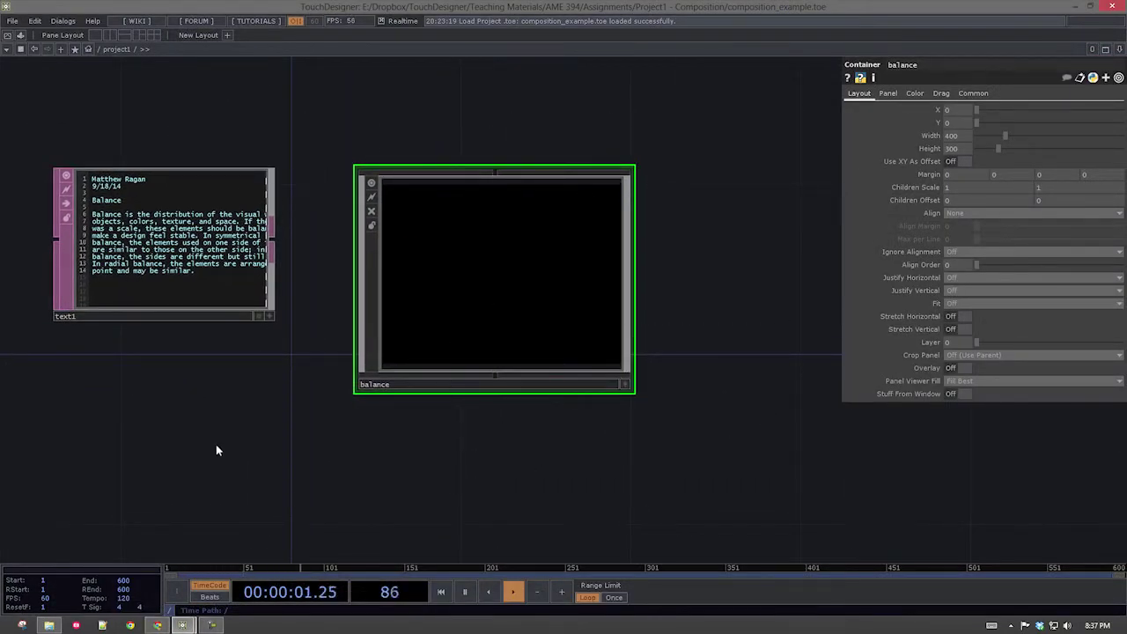
{"action": "left_click_drag", "start_coordinate": [237, 421], "coordinate": [311, 381]}
{"action": "key", "text": "Tab"}
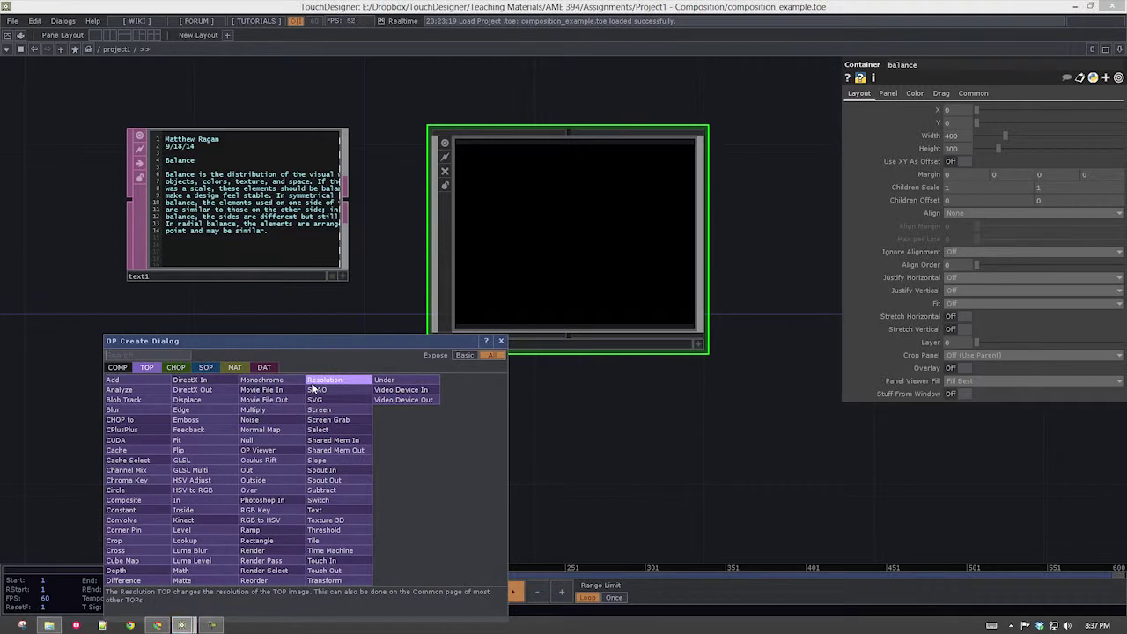
{"action": "left_click", "coordinate": [264, 367]}
{"action": "left_click", "coordinate": [267, 390]}
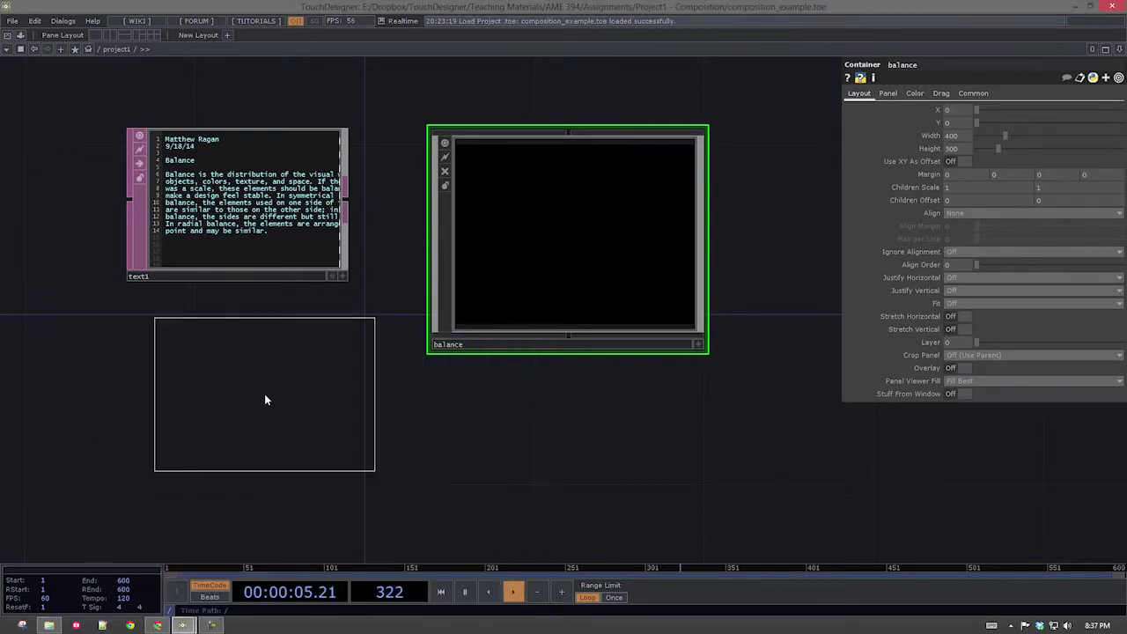
{"action": "left_click", "coordinate": [233, 403]}
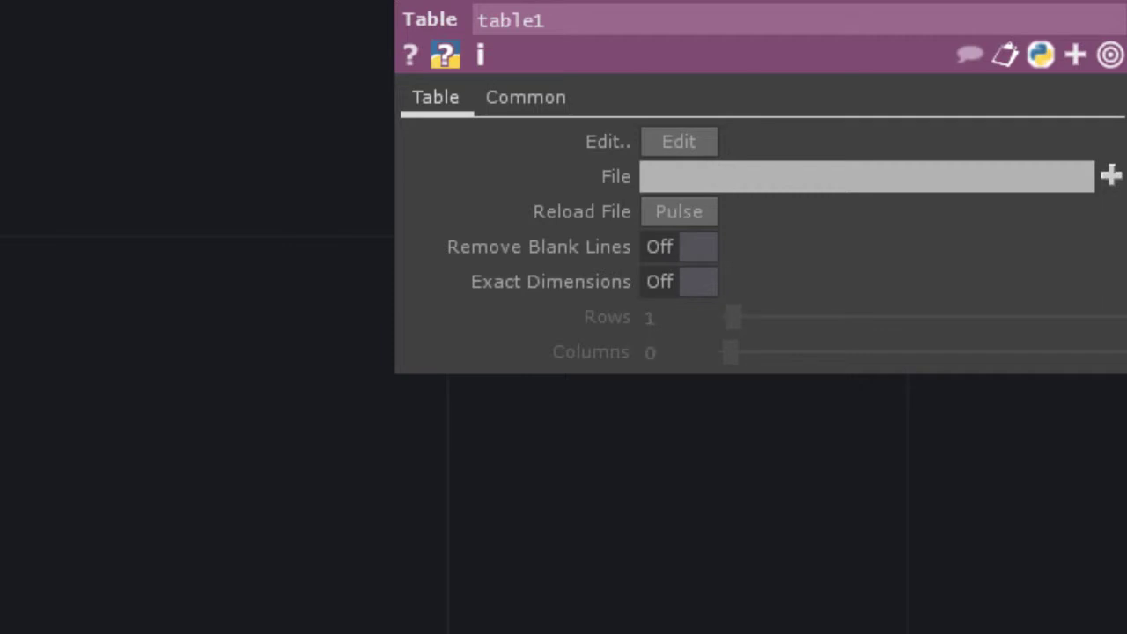
- Give table1 exact dimensions of 2 rows and 2 columns
{"action": "left_click", "coordinate": [677, 291]}
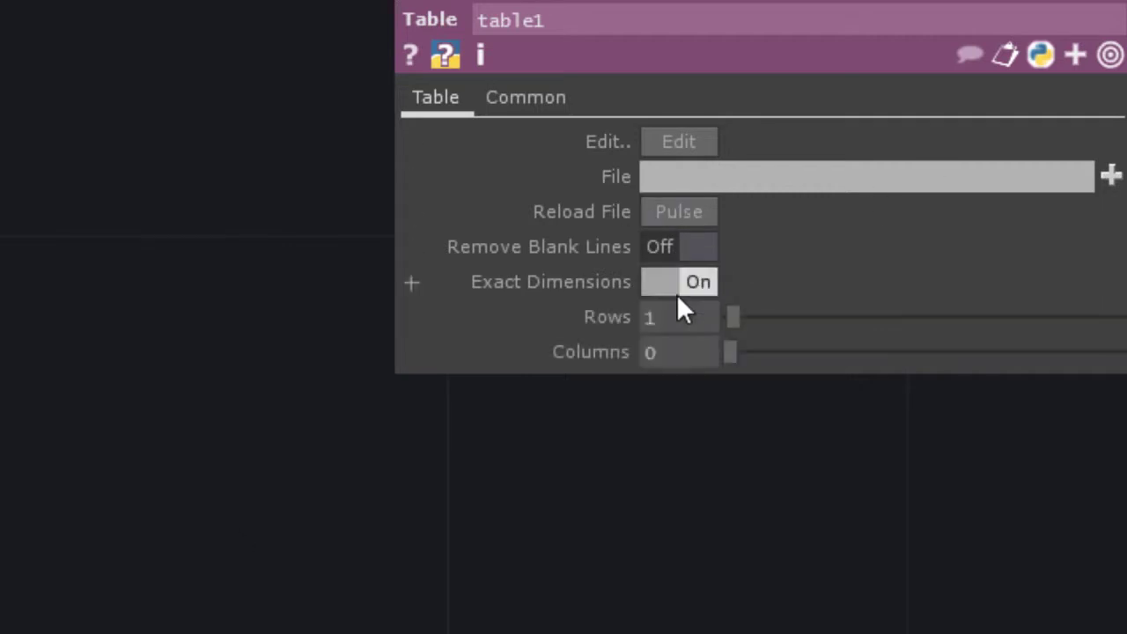
{"action": "left_click", "coordinate": [678, 308]}
{"action": "type", "text": "2"}
{"action": "key", "text": "Tab"}
{"action": "type", "text": "2"}
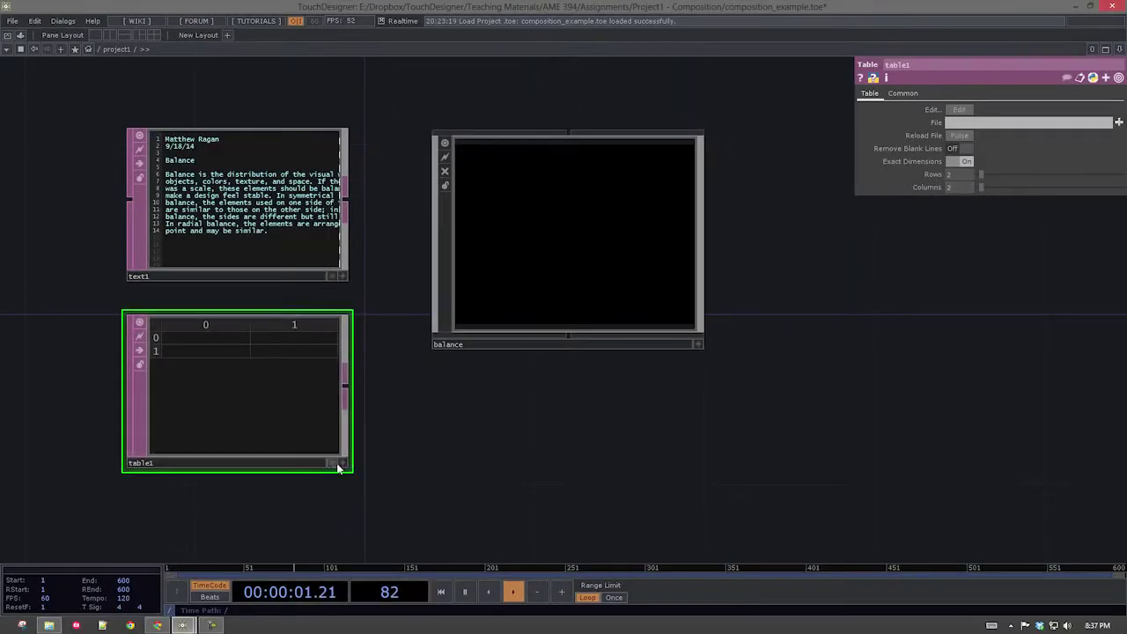
- Enter the headers 'width' and 'height' in table1's first row
{"action": "left_click", "coordinate": [343, 463]}
{"action": "left_click", "coordinate": [186, 338]}
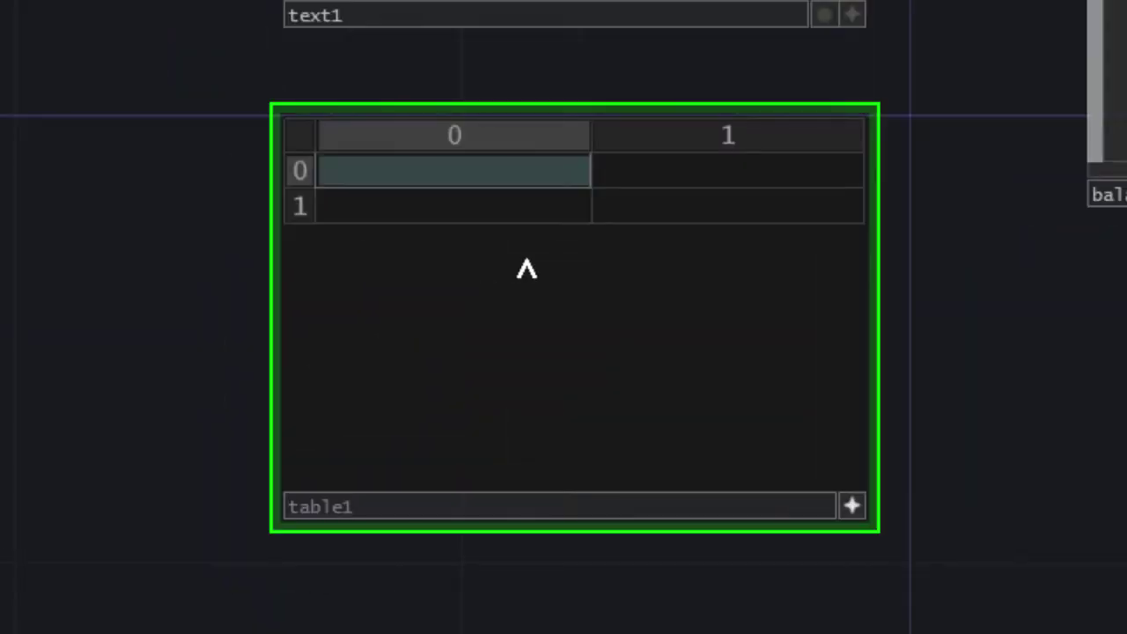
{"action": "type", "text": "hei"}
{"action": "key", "text": "BackSpace"}
{"action": "key", "text": "BackSpace"}
{"action": "type", "text": "eight"}
{"action": "key", "text": "Tab"}
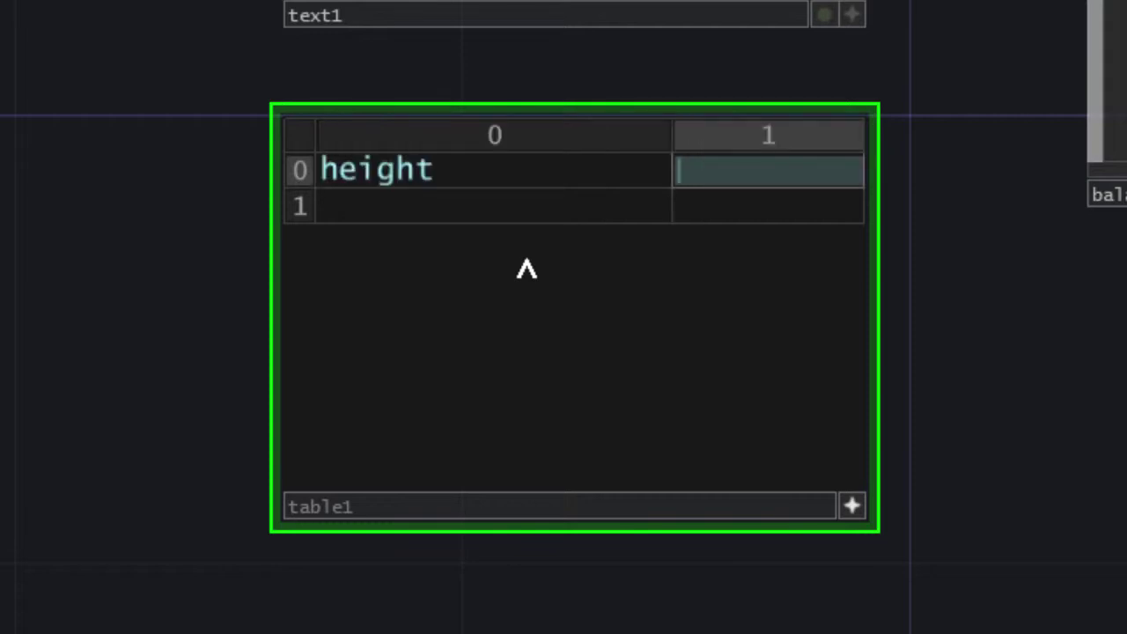
{"action": "type", "text": "wi"}
{"action": "key", "text": "BackSpace"}
{"action": "key", "text": "BackSpace"}
{"action": "key", "text": "shift+Tab"}
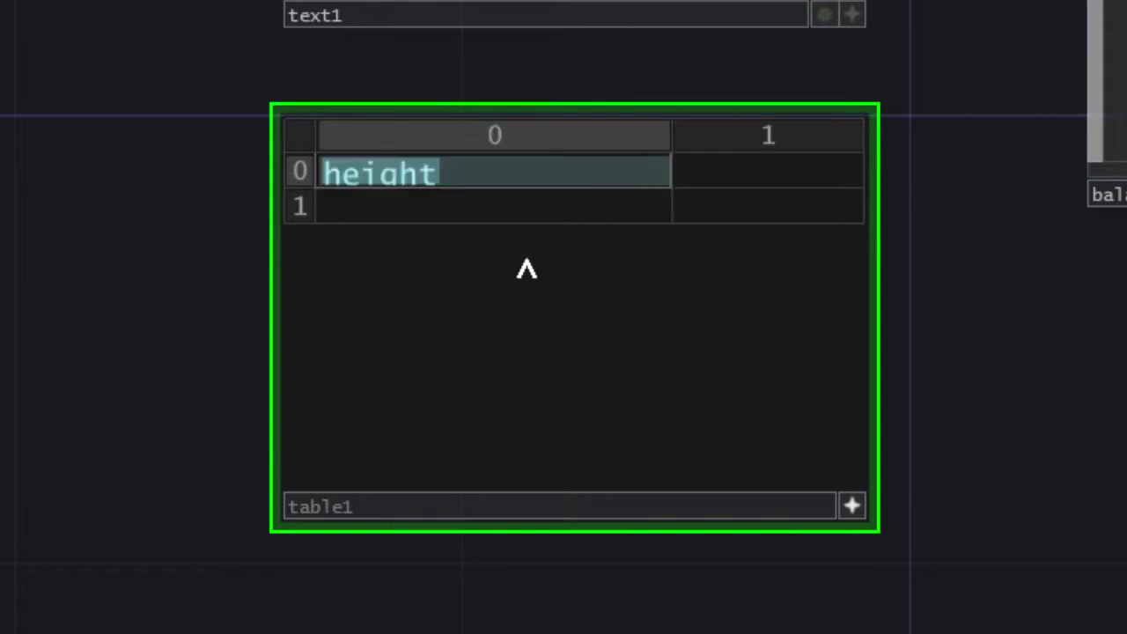
{"action": "type", "text": "width"}
{"action": "key", "text": "Tab"}
{"action": "type", "text": "h"}
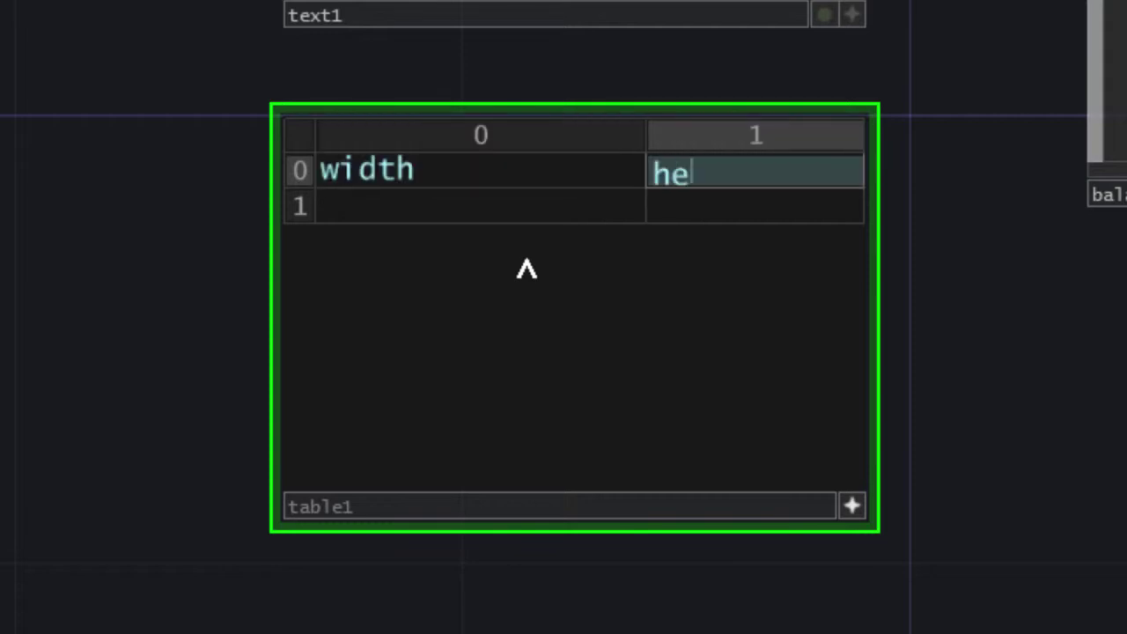
{"action": "type", "text": "ight"}
{"action": "key", "text": "Tab"}
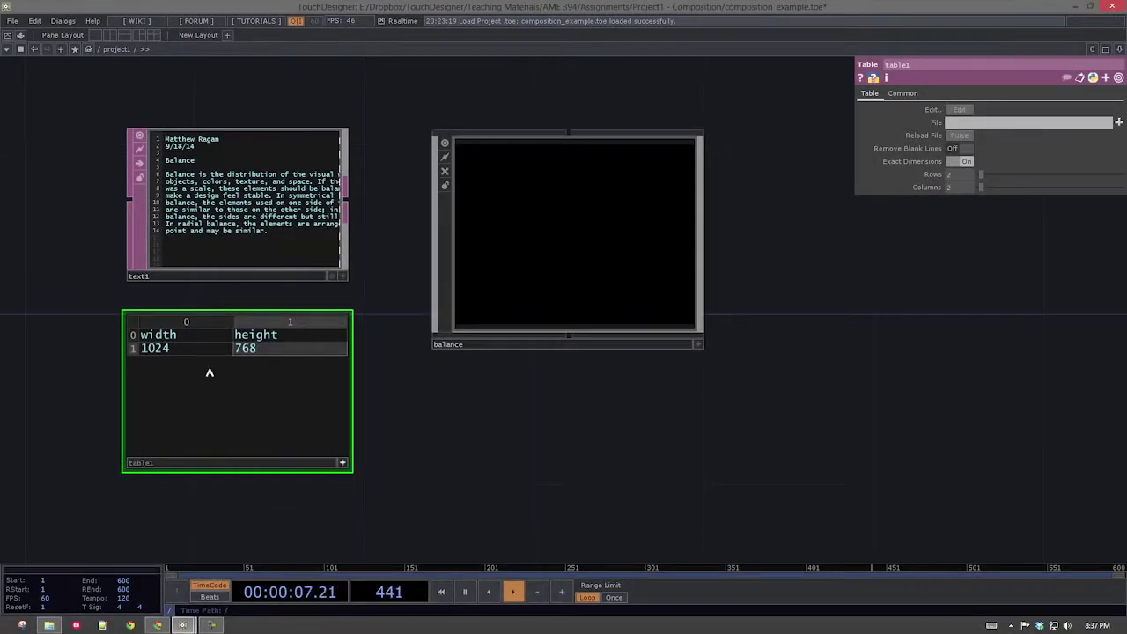
- Select the balance container and expose its Width and Height expression fields
{"action": "left_click", "coordinate": [616, 339]}
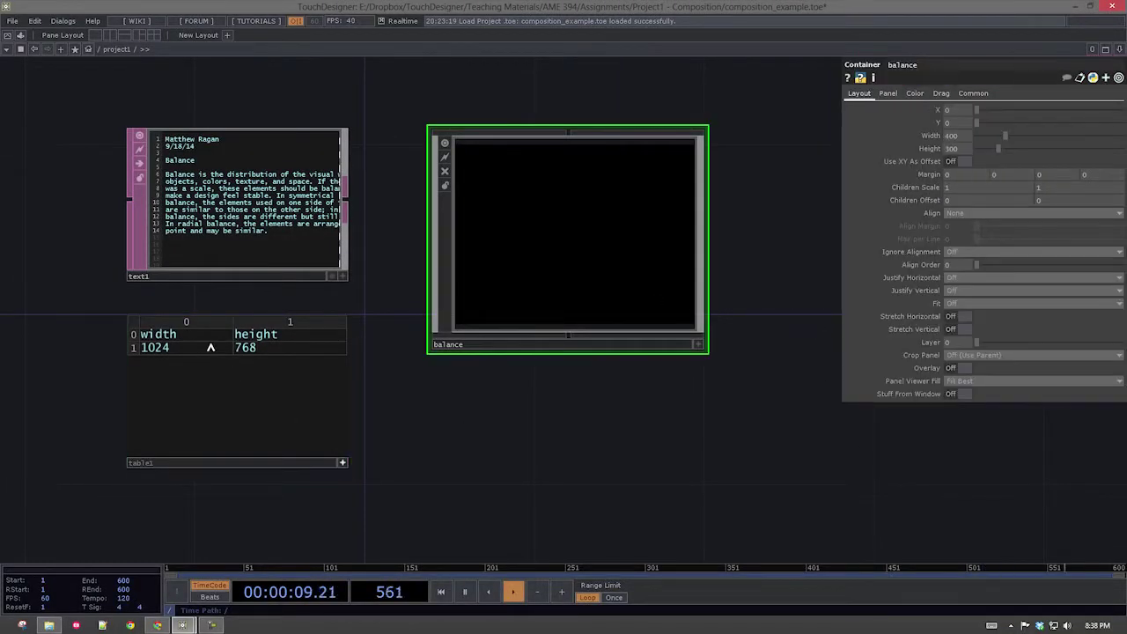
{"action": "left_click", "coordinate": [343, 463]}
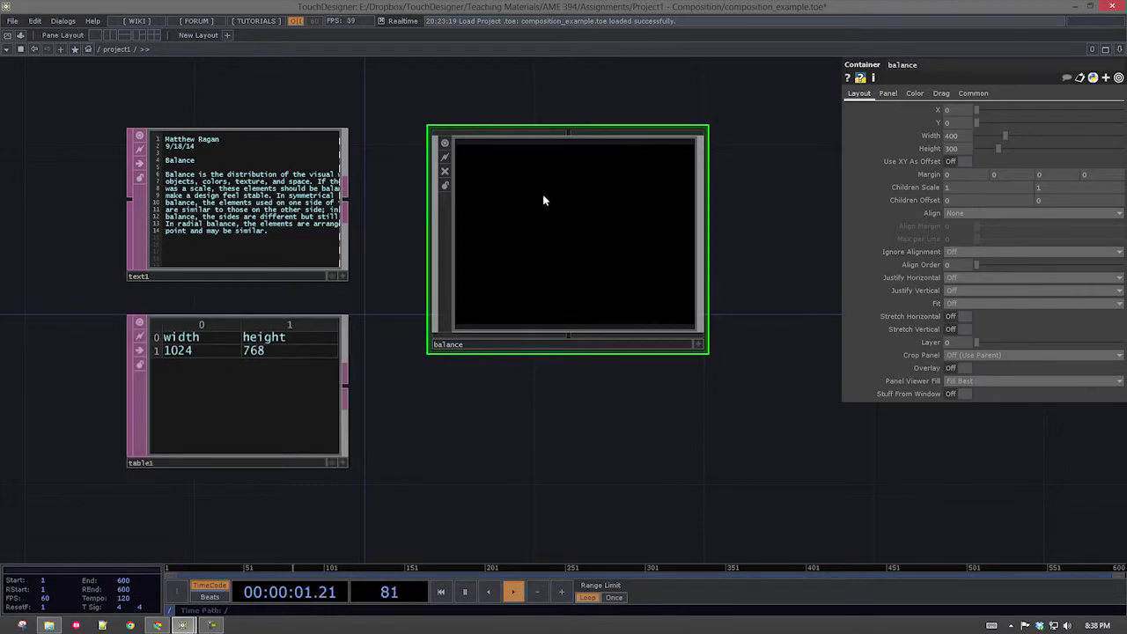
{"action": "left_click", "coordinate": [933, 136]}
{"action": "left_click", "coordinate": [979, 149]}
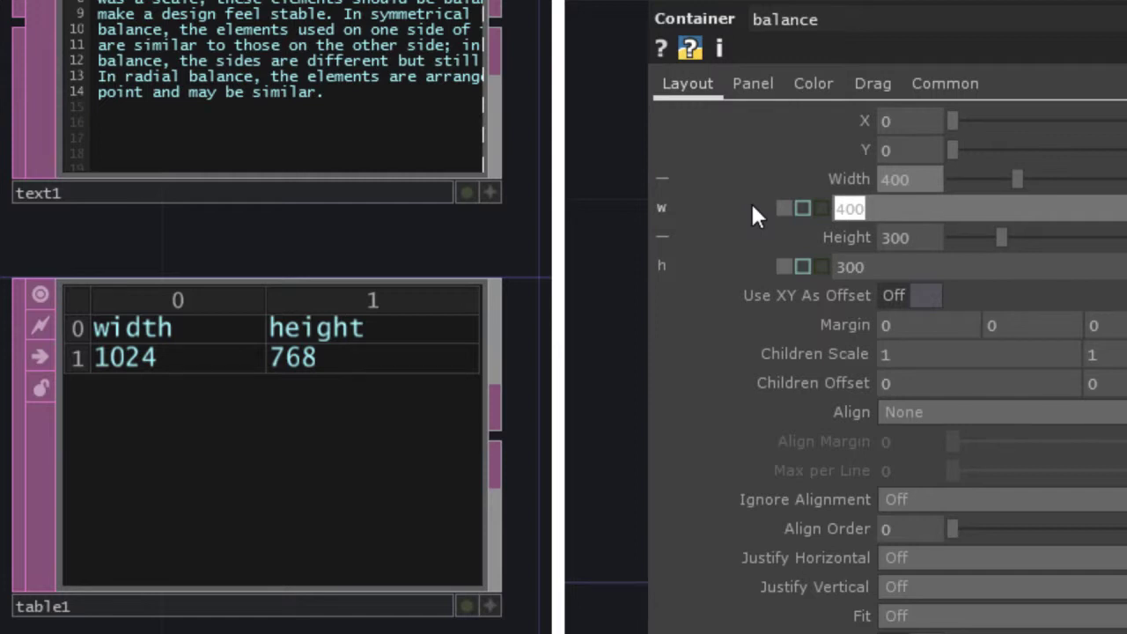
- Enter op('table1')[1, 'height'] as the balance container's Width expression
{"action": "type", "text": "op('"}
{"action": "type", "text": "')"}
{"action": "key", "text": "Left"}
{"action": "key", "text": "Left"}
{"action": "type", "text": "table1"}
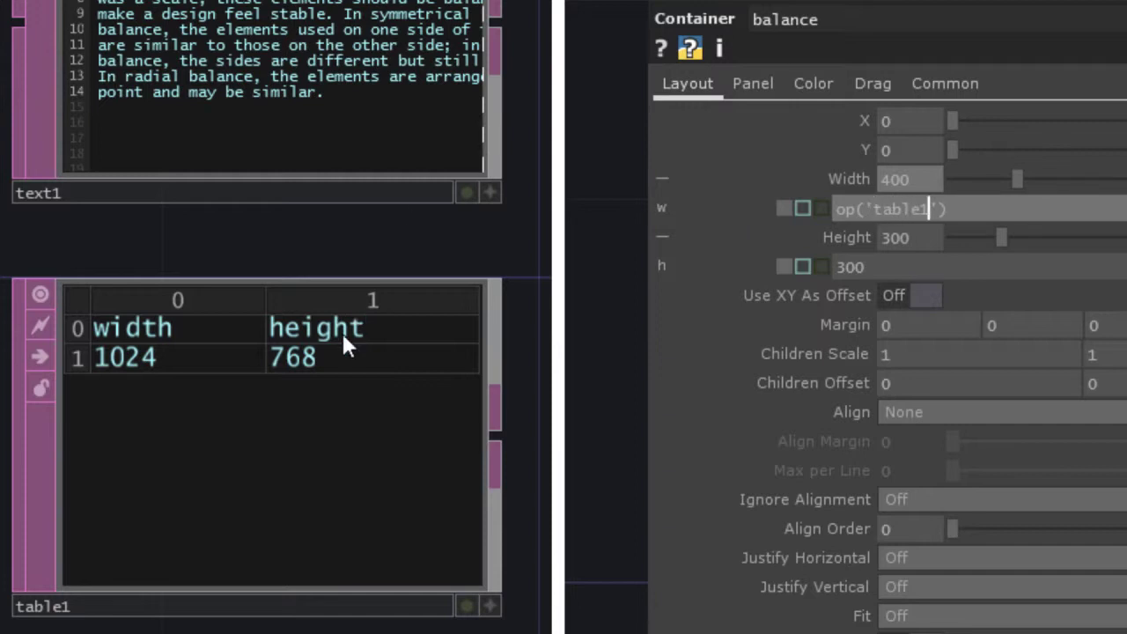
{"action": "left_click", "coordinate": [1042, 212]}
{"action": "type", "text": "[ ,"}
{"action": "key", "text": "Left"}
{"action": "type", "text": "1"}
{"action": "type", "text": "'height'"}
{"action": "key", "text": "Return"}
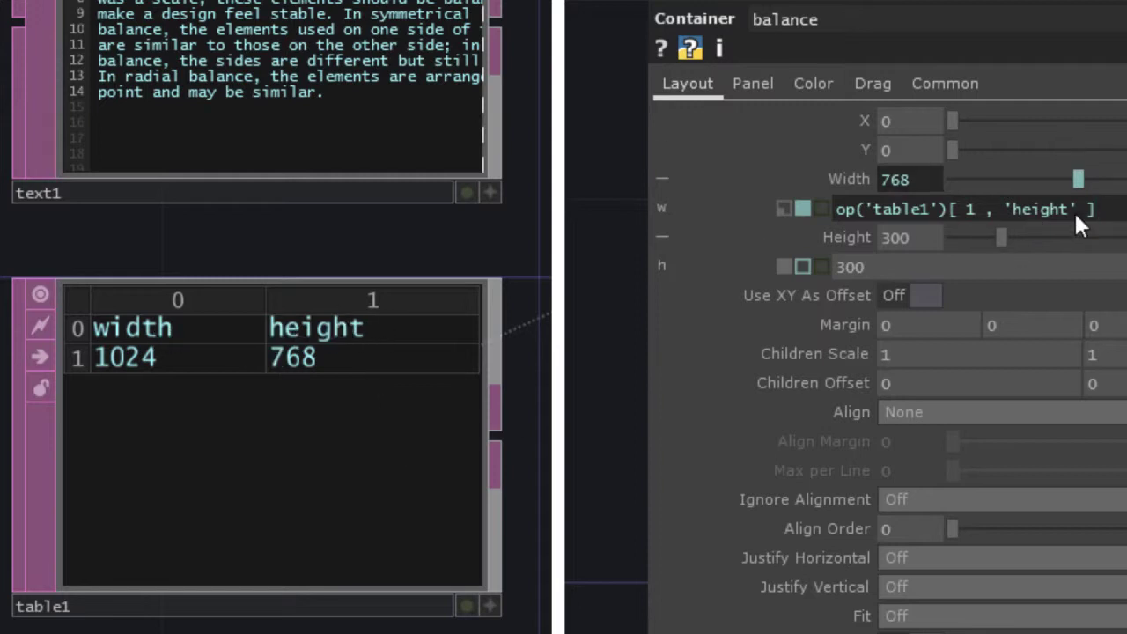
- Revise the Width expression's row and column reference, then begin editing Height
{"action": "key", "text": "BackSpace"}
{"action": "key", "text": "BackSpace"}
{"action": "key", "text": "BackSpace"}
{"action": "key", "text": "BackSpace"}
{"action": "key", "text": "BackSpace"}
{"action": "key", "text": "BackSpace"}
{"action": "key", "text": "BackSpace"}
{"action": "key", "text": "BackSpace"}
{"action": "type", "text": "1"}
{"action": "type", "text": "'height"}
{"action": "left_click", "coordinate": [862, 234]}
{"action": "left_click", "coordinate": [862, 232]}
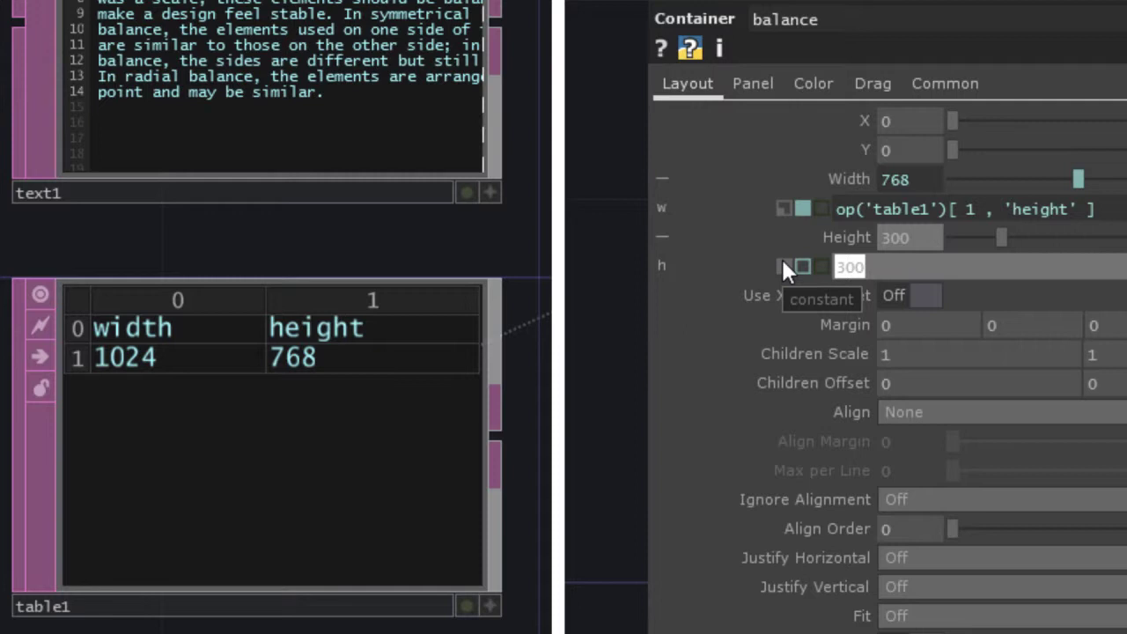
- Type an op('table1')[1, ...] row-1 lookup into the Height expression
{"action": "type", "text": "op() []"}
{"action": "key", "text": "Left"}
{"action": "type", "text": ","}
{"action": "key", "text": "Left"}
{"action": "key", "text": "Left"}
{"action": "key", "text": "Left"}
{"action": "key", "text": "Left"}
{"action": "key", "text": "Left"}
{"action": "type", "text": "''"}
{"action": "key", "text": "Left"}
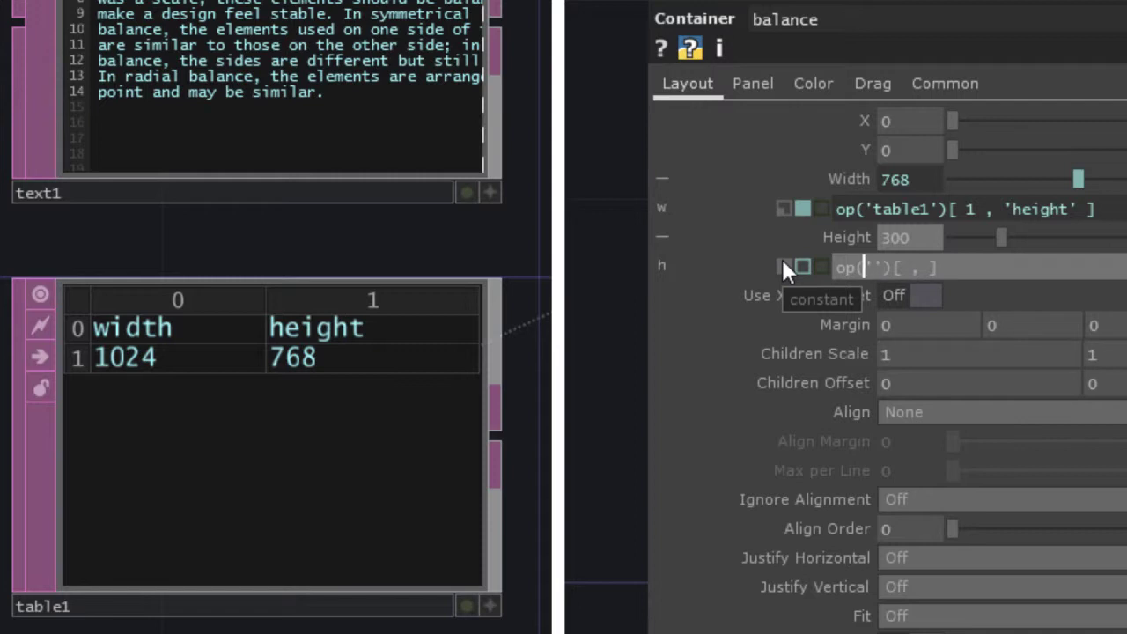
{"action": "type", "text": "table1"}
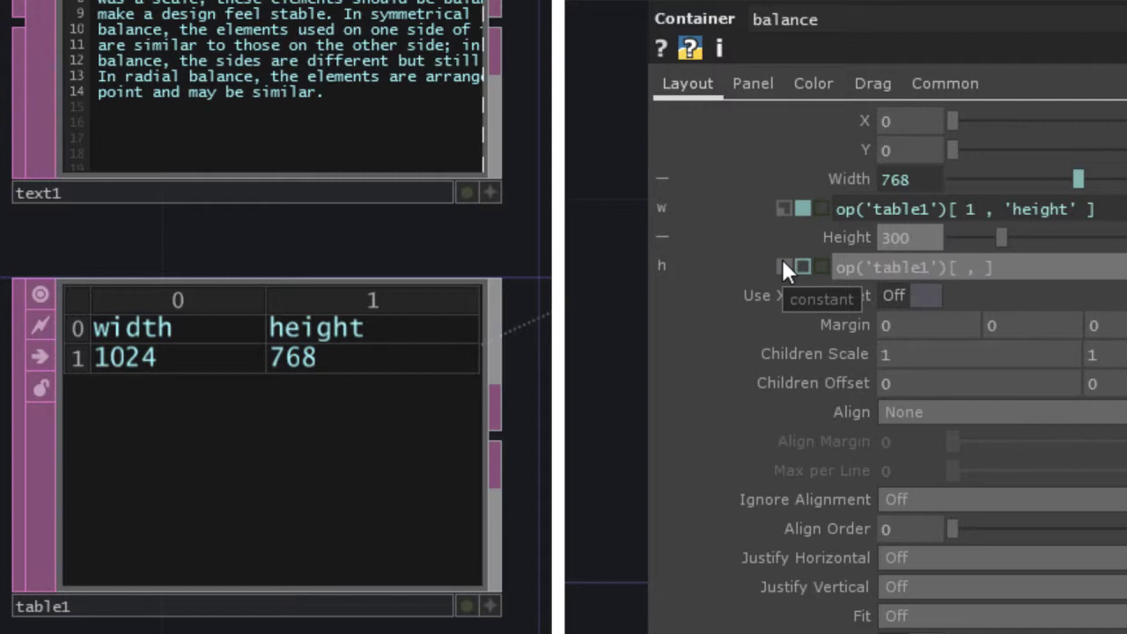
{"action": "key", "text": "Right"}
{"action": "key", "text": "Right"}
{"action": "key", "text": "Right"}
{"action": "type", "text": "1"}
{"action": "key", "text": "Right"}
{"action": "key", "text": "Right"}
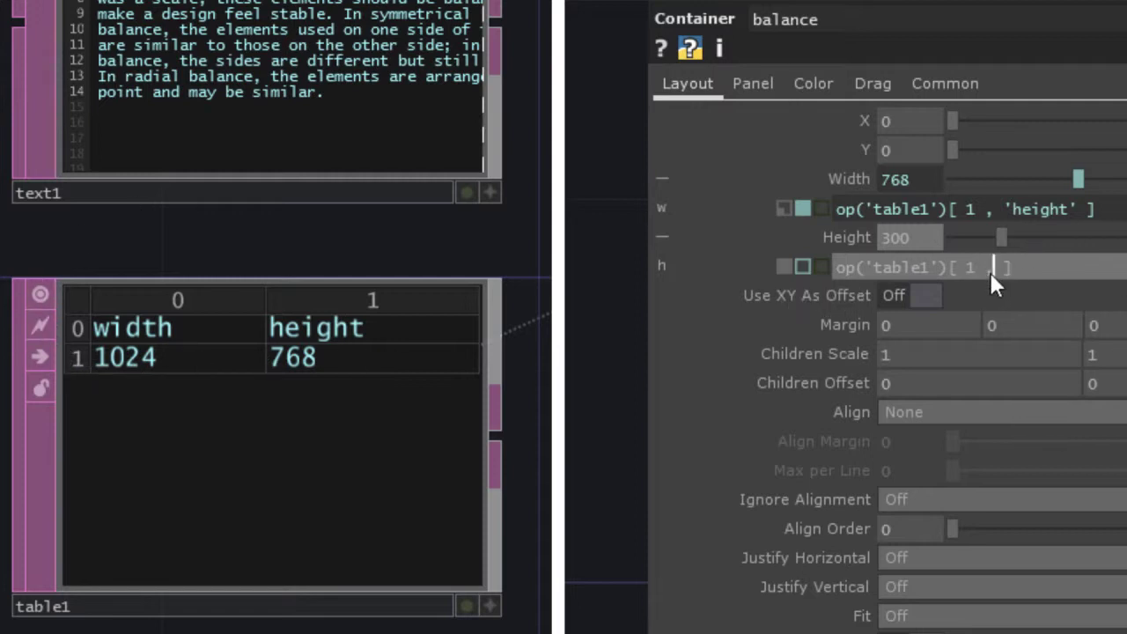
{"action": "type", "text": "')[ 1 , 'width"}
{"action": "key", "text": "Return"}
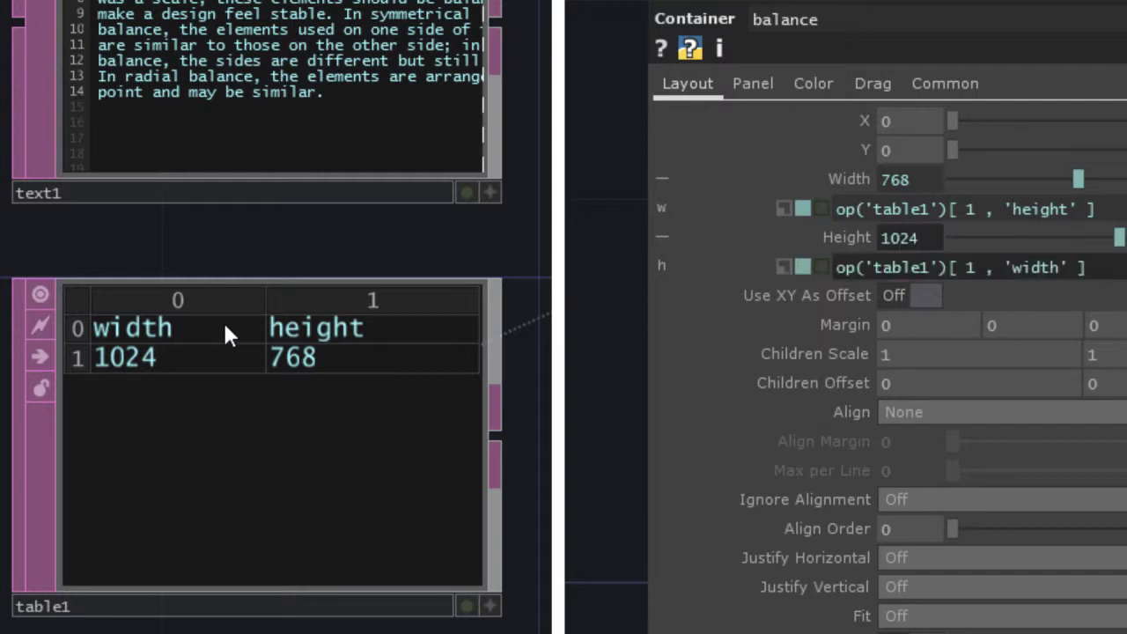
- Point Width at table1's 'width' column and Height at its 'height' column
{"action": "left_click", "coordinate": [1070, 208]}
{"action": "key", "text": "BackSpace"}
{"action": "key", "text": "BackSpace"}
{"action": "key", "text": "BackSpace"}
{"action": "key", "text": "BackSpace"}
{"action": "key", "text": "BackSpace"}
{"action": "key", "text": "BackSpace"}
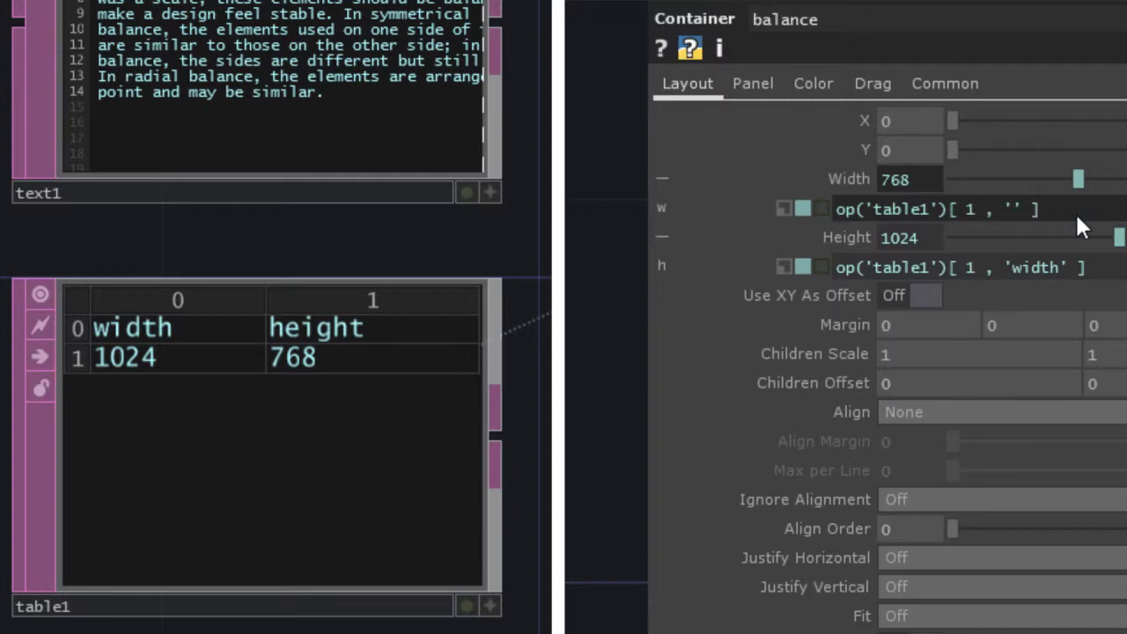
{"action": "type", "text": "width"}
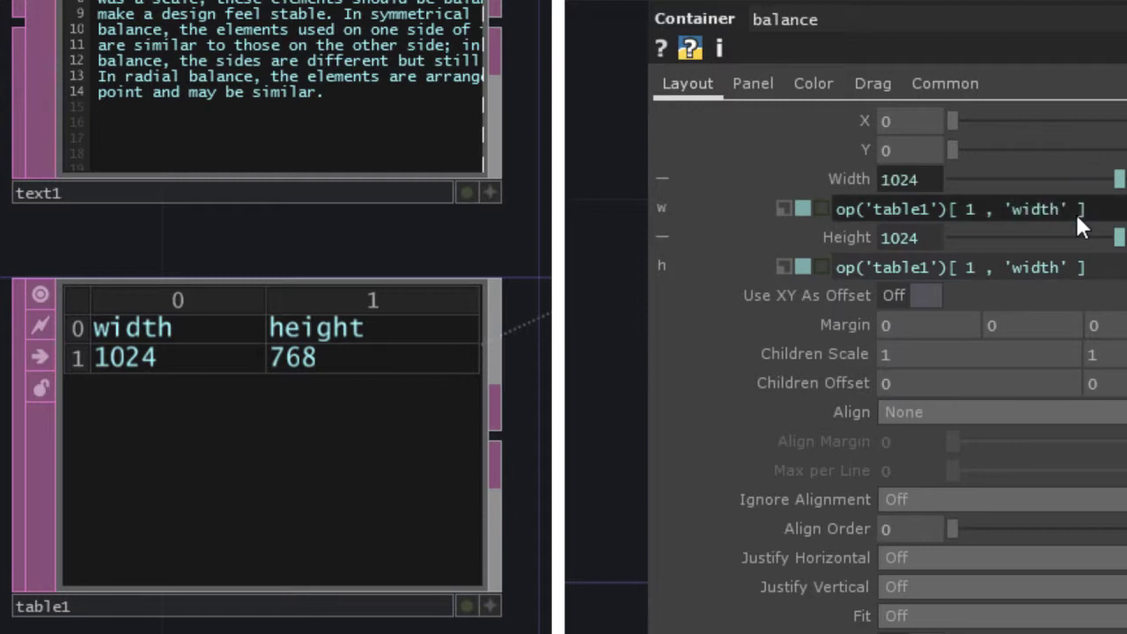
{"action": "left_click", "coordinate": [1053, 262]}
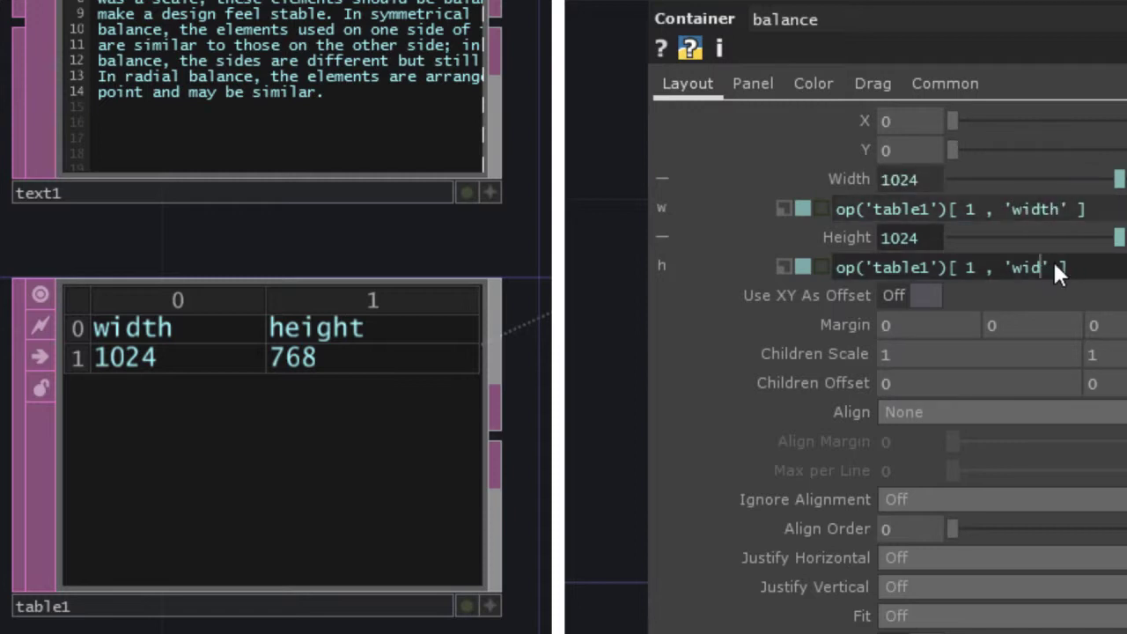
{"action": "key", "text": "BackSpace"}
{"action": "key", "text": "BackSpace"}
{"action": "key", "text": "BackSpace"}
{"action": "type", "text": "height"}
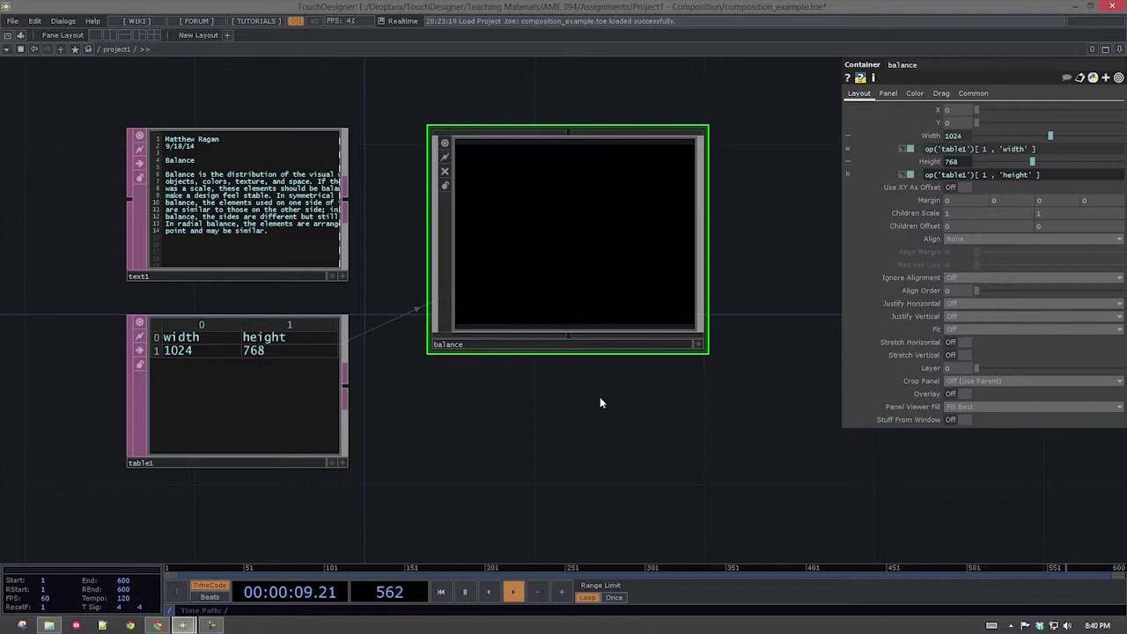
- Inside balance, add a Movie File In TOP showing the banana image
{"action": "left_click_drag", "start_coordinate": [779, 243], "coordinate": [762, 239]}
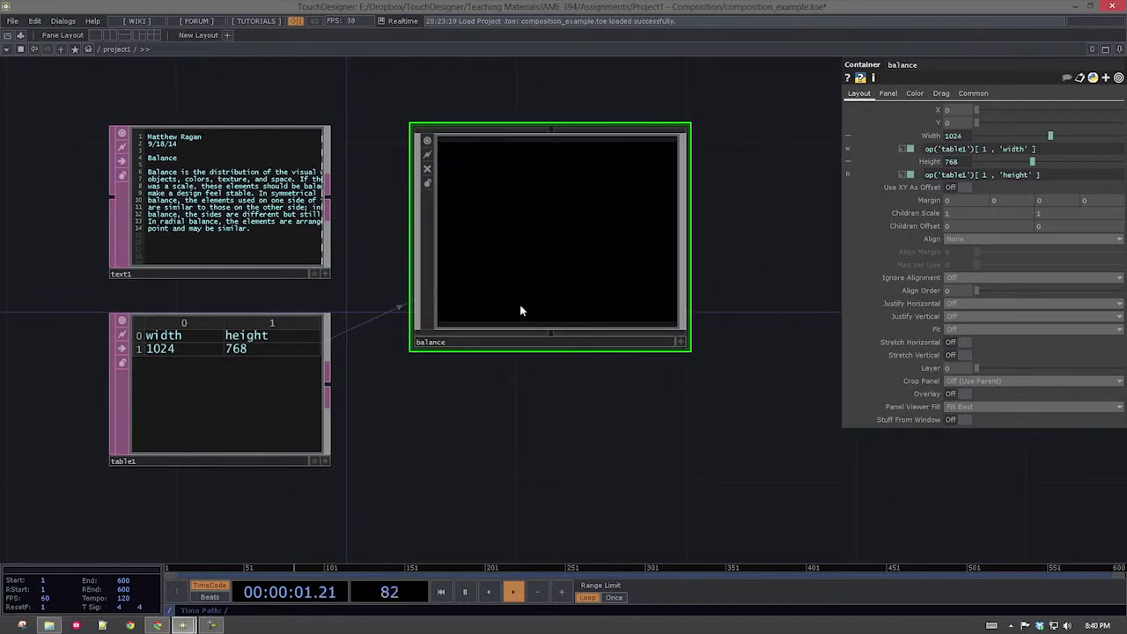
{"action": "key", "text": "i"}
{"action": "key", "text": "Tab"}
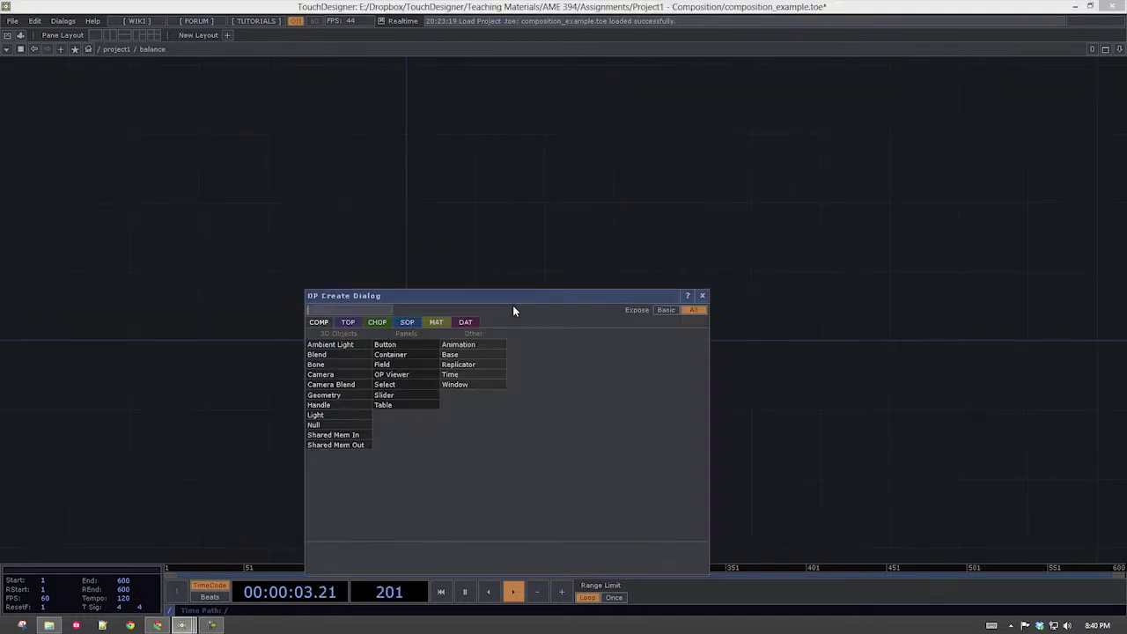
{"action": "left_click", "coordinate": [377, 322]}
{"action": "key", "text": "Tab"}
{"action": "key", "text": "Tab"}
{"action": "key", "text": "Tab"}
{"action": "key", "text": "Tab"}
{"action": "key", "text": "Tab"}
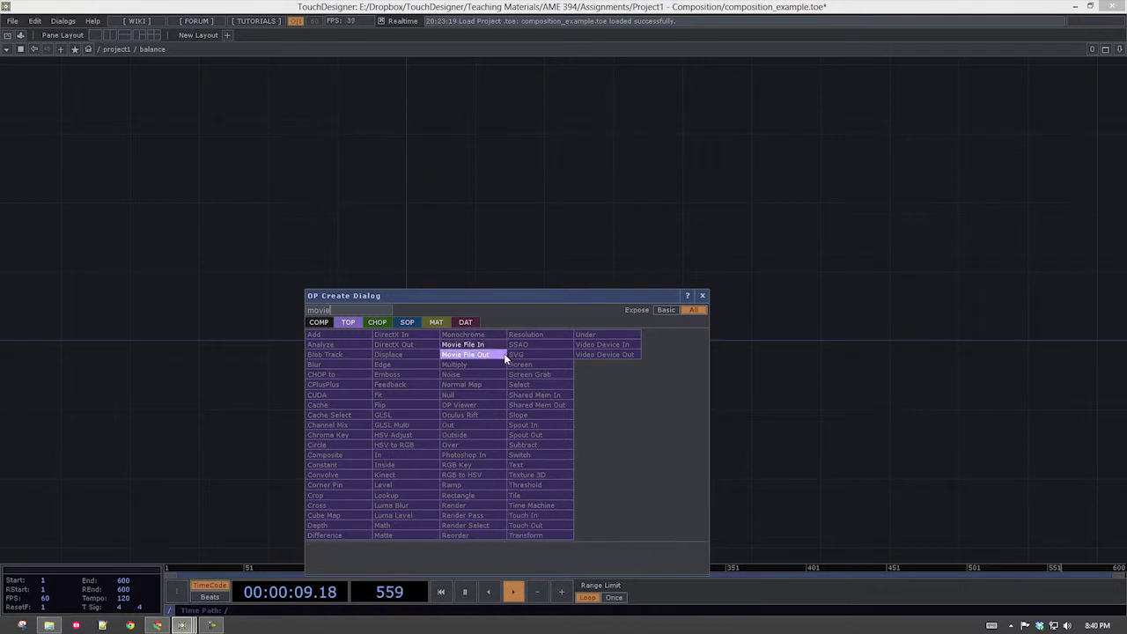
{"action": "left_click", "coordinate": [498, 354]}
{"action": "left_click", "coordinate": [495, 338]}
{"action": "left_click_drag", "start_coordinate": [496, 337], "coordinate": [448, 337]}
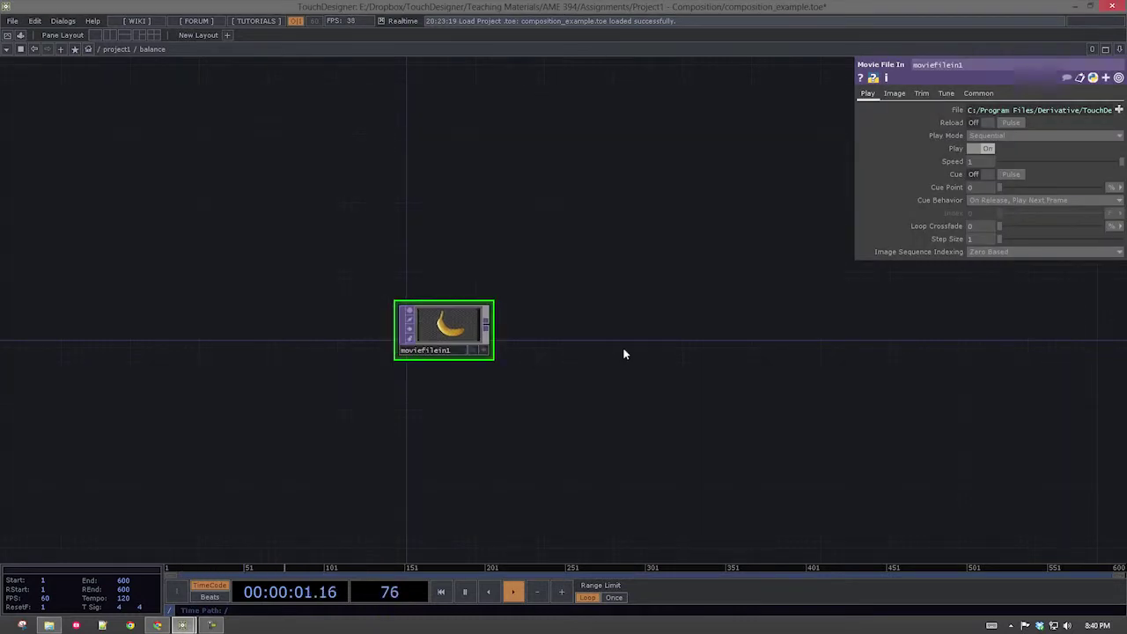
- Add an Out TOP, out1, to the right of the movie node
{"action": "key", "text": "Tab"}
{"action": "type", "text": "out"}
{"action": "key", "text": "Tab"}
{"action": "key", "text": "Tab"}
{"action": "key", "text": "Tab"}
{"action": "key", "text": "Tab"}
{"action": "key", "text": "Tab"}
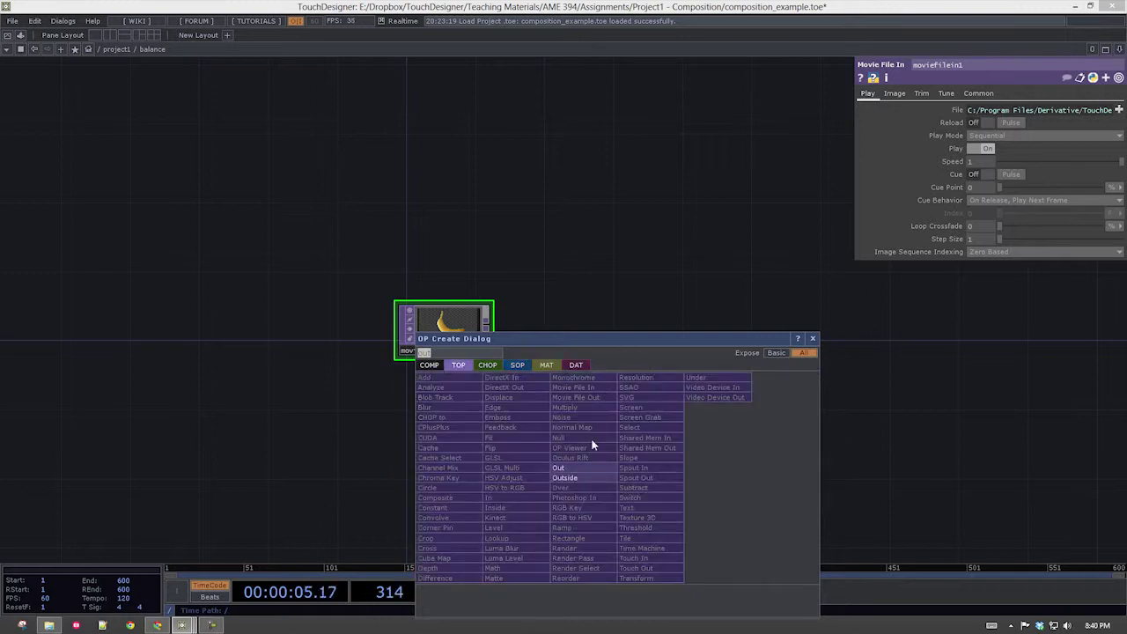
{"action": "left_click", "coordinate": [589, 469]}
{"action": "left_click", "coordinate": [927, 332]}
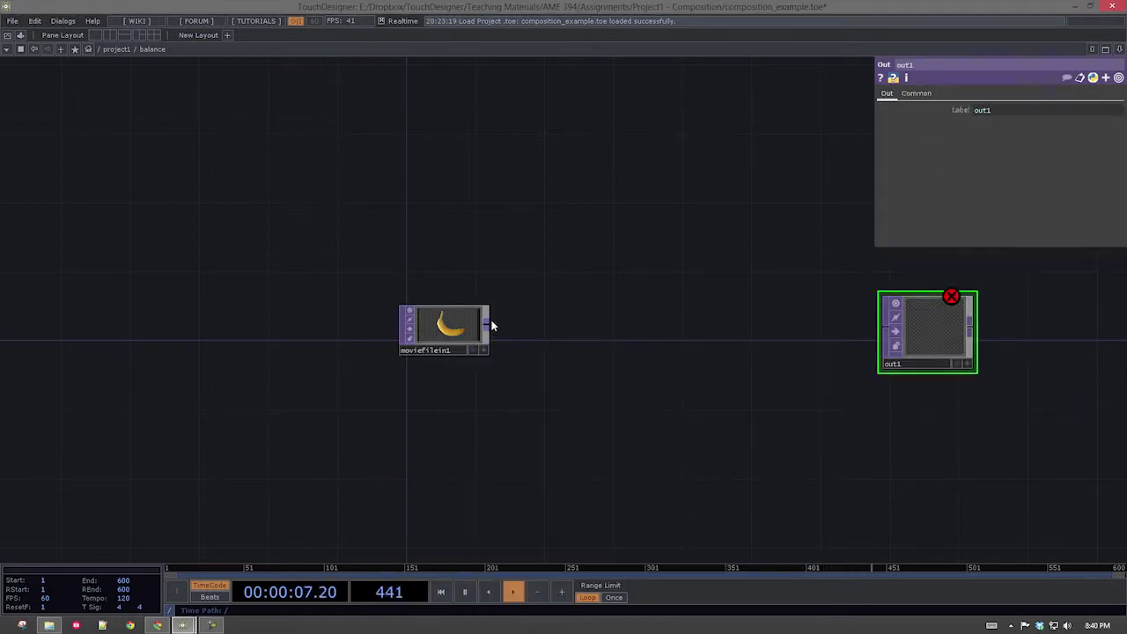
- Wire moviefilein1 into out1 and check out1's name, type and size
{"action": "left_click_drag", "start_coordinate": [486, 324], "coordinate": [960, 328]}
{"action": "right_click", "coordinate": [961, 322]}
{"action": "left_click", "coordinate": [919, 335]}
{"action": "middle_click", "coordinate": [924, 327]}
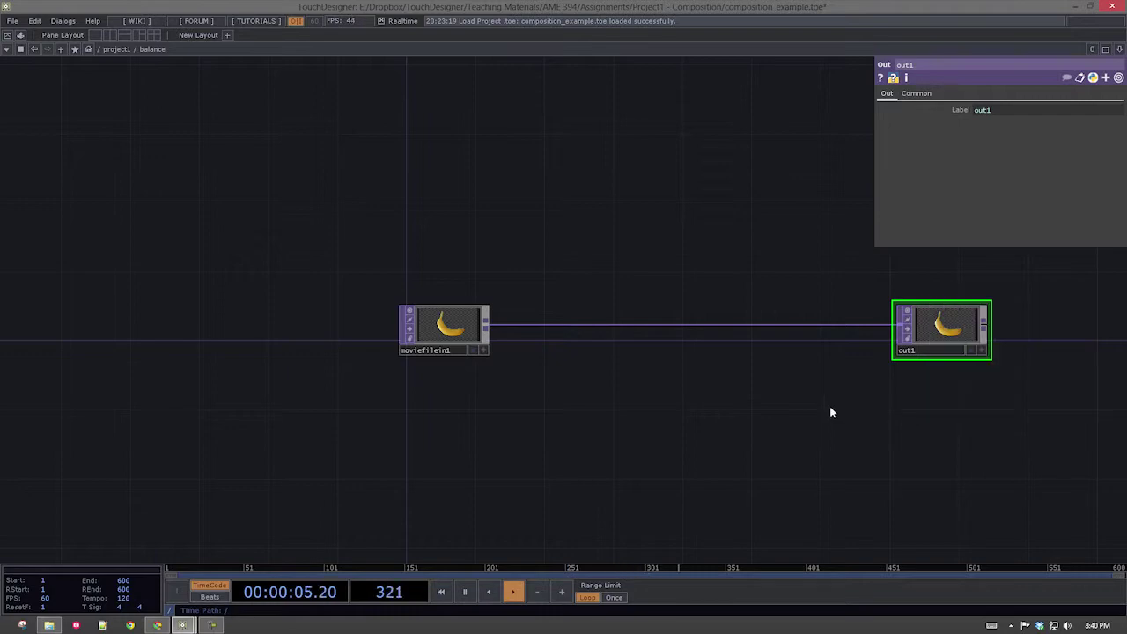
- Add a Fit TOP and wire moviefilein1 → fit1 → out1, replacing the direct link
{"action": "key", "text": "Tab"}
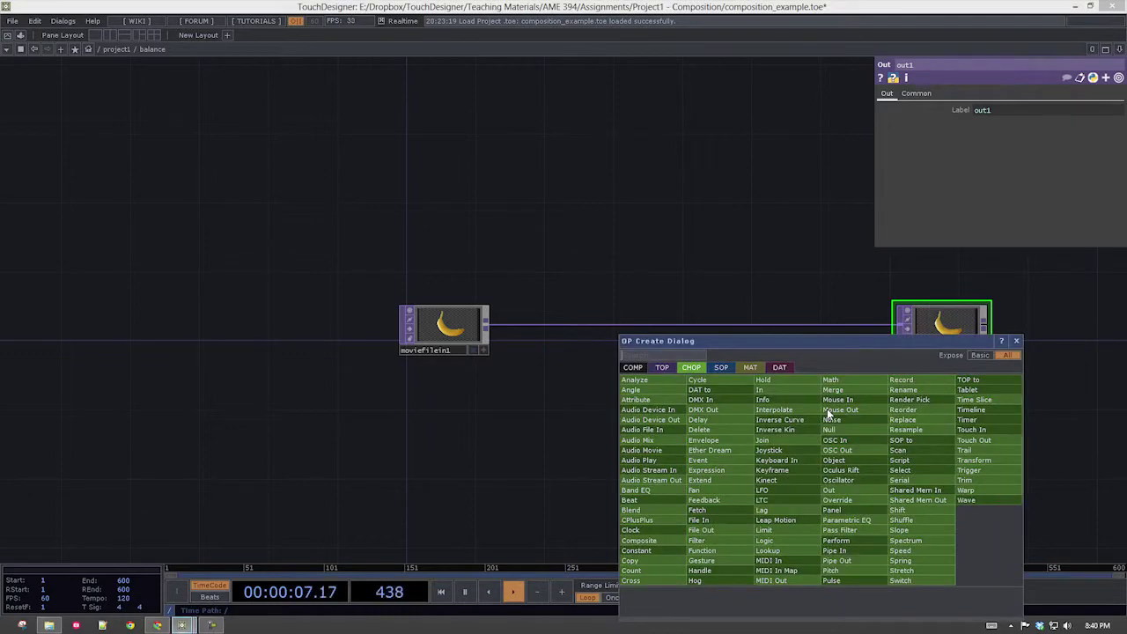
{"action": "key", "text": "Tab"}
{"action": "key", "text": "Tab"}
{"action": "key", "text": "Tab"}
{"action": "key", "text": "Tab"}
{"action": "key", "text": "Tab"}
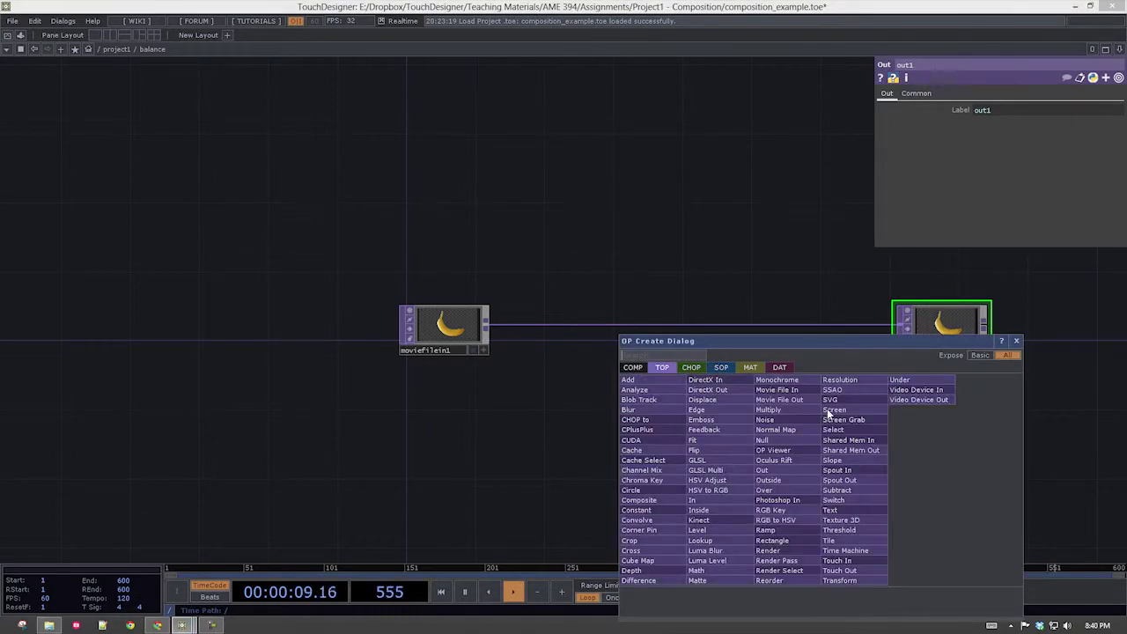
{"action": "type", "text": "fit"}
{"action": "key", "text": "Return"}
{"action": "left_click", "coordinate": [827, 408]}
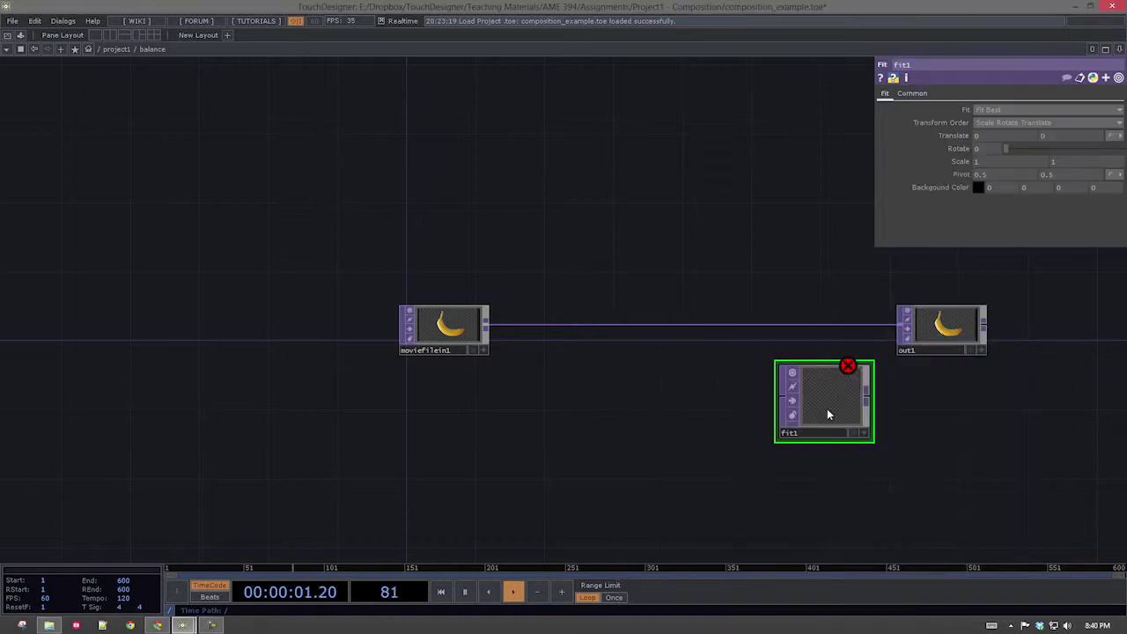
{"action": "left_click_drag", "start_coordinate": [485, 326], "coordinate": [823, 404]}
{"action": "middle_click_drag", "start_coordinate": [874, 402], "coordinate": [763, 390]}
{"action": "left_click_drag", "start_coordinate": [763, 390], "coordinate": [793, 339]}
{"action": "left_click_drag", "start_coordinate": [730, 373], "coordinate": [767, 339]}
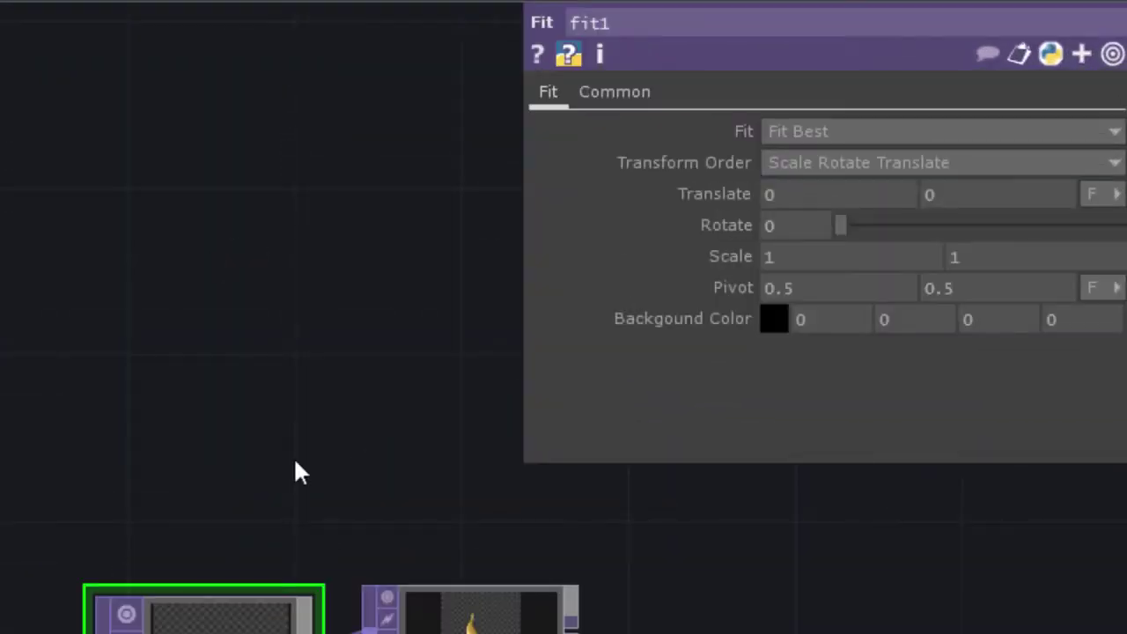
{"action": "left_click_drag", "start_coordinate": [570, 589], "coordinate": [586, 623]}
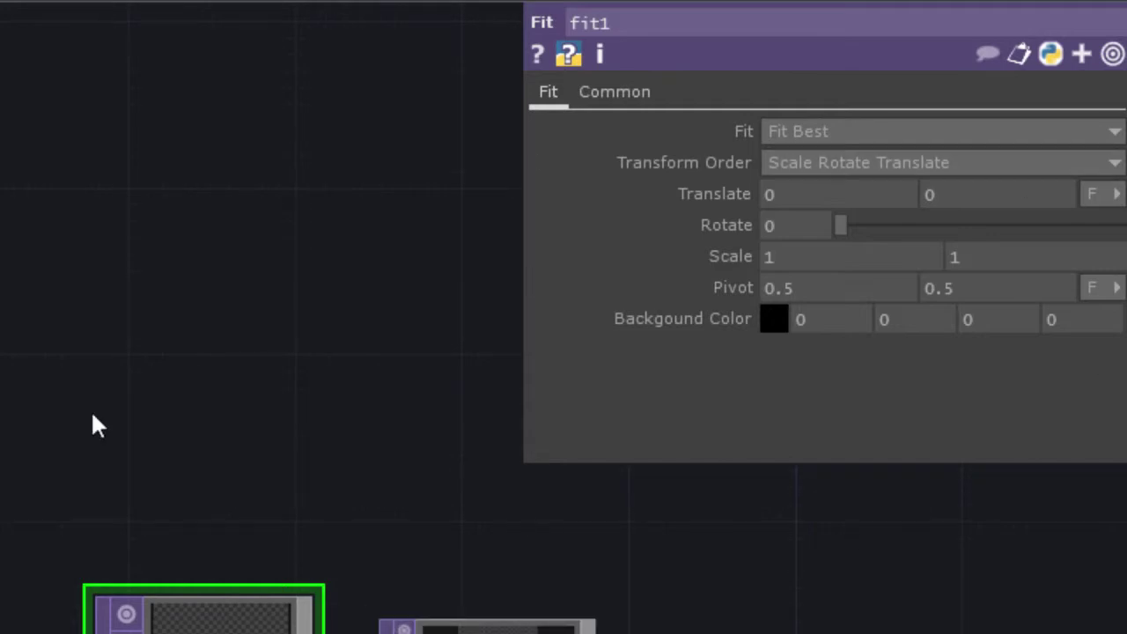
- Set fit1's output resolution to the 1024 x 768 preset
{"action": "left_click", "coordinate": [620, 93]}
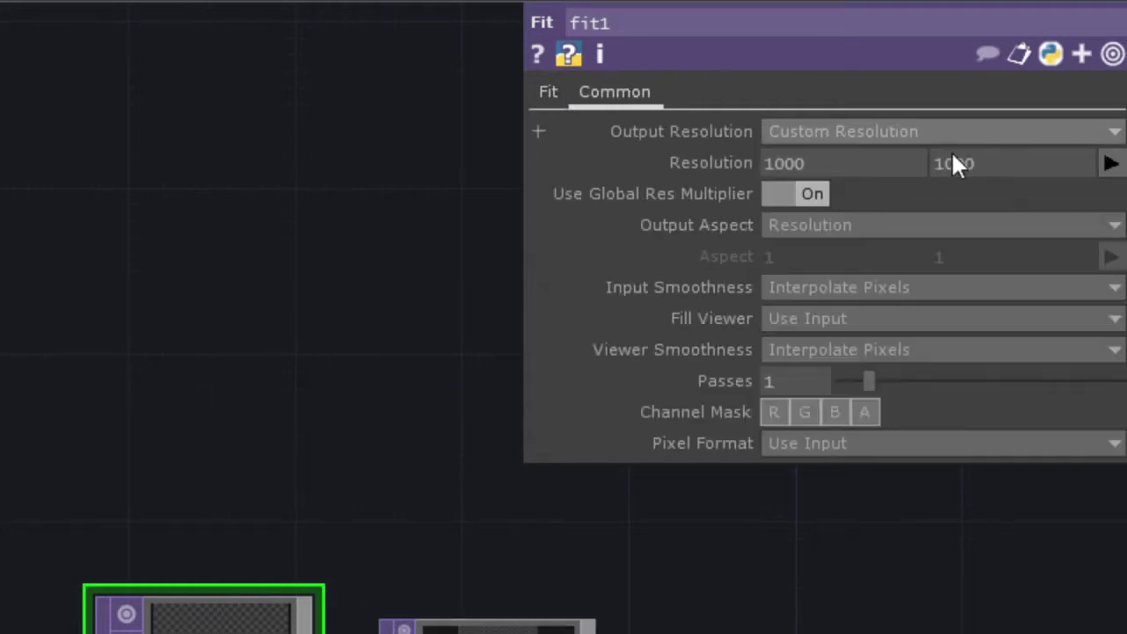
{"action": "left_click", "coordinate": [1111, 168]}
{"action": "left_click", "coordinate": [1098, 267]}
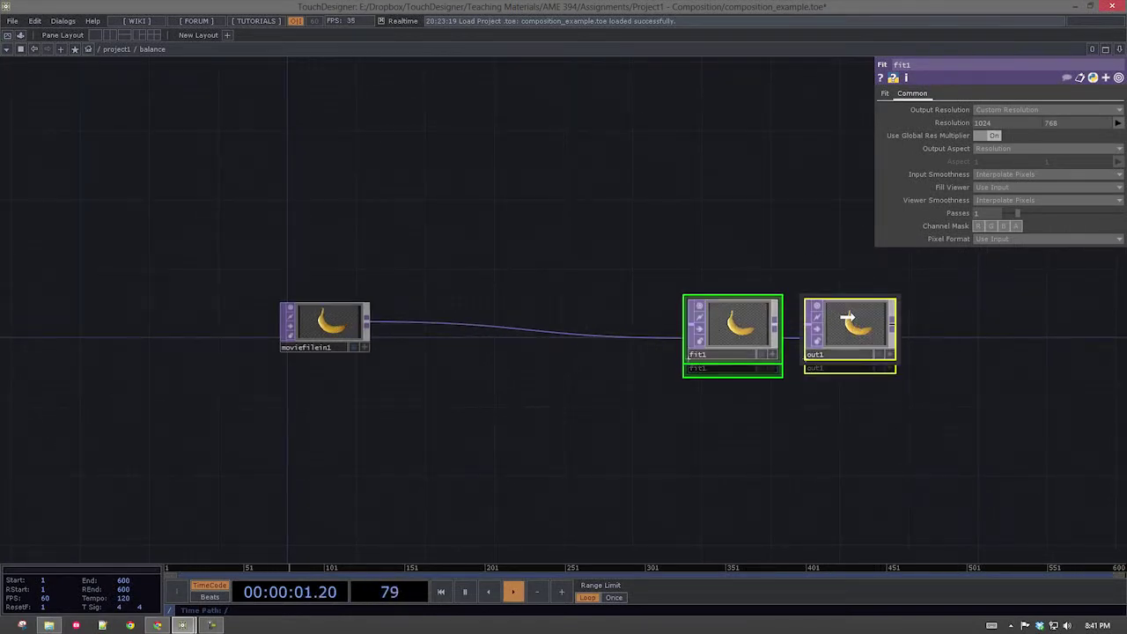
- Set the balance container's Width expression to op('./out1').width
{"action": "scroll", "coordinate": [690, 374], "scroll_direction": "down", "scroll_amount": 6}
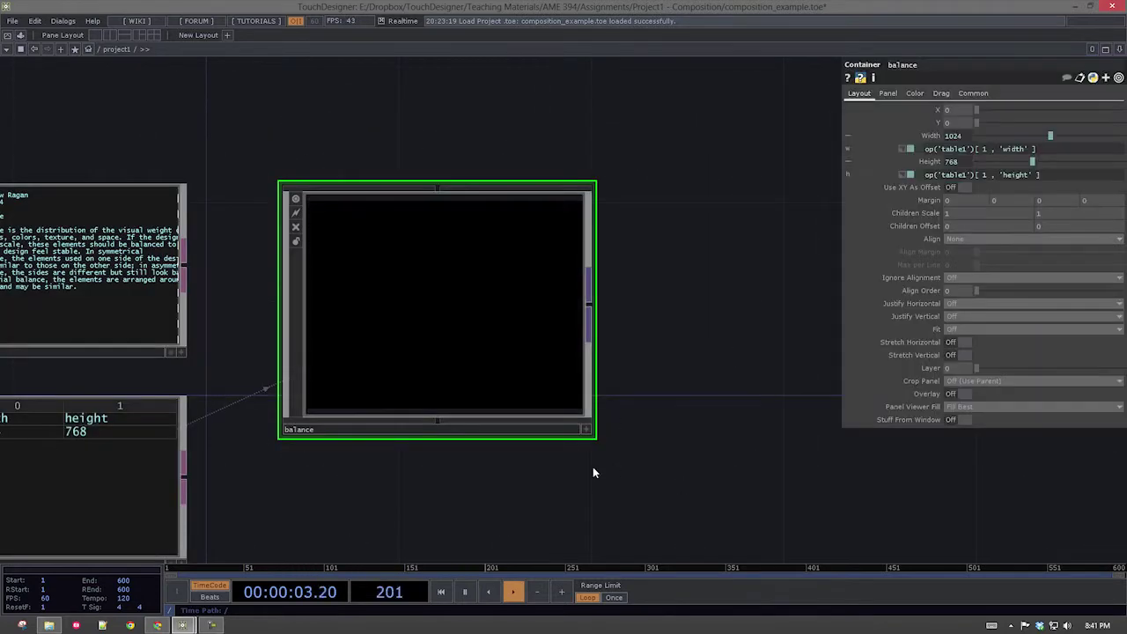
{"action": "left_click_drag", "start_coordinate": [745, 375], "coordinate": [745, 242]}
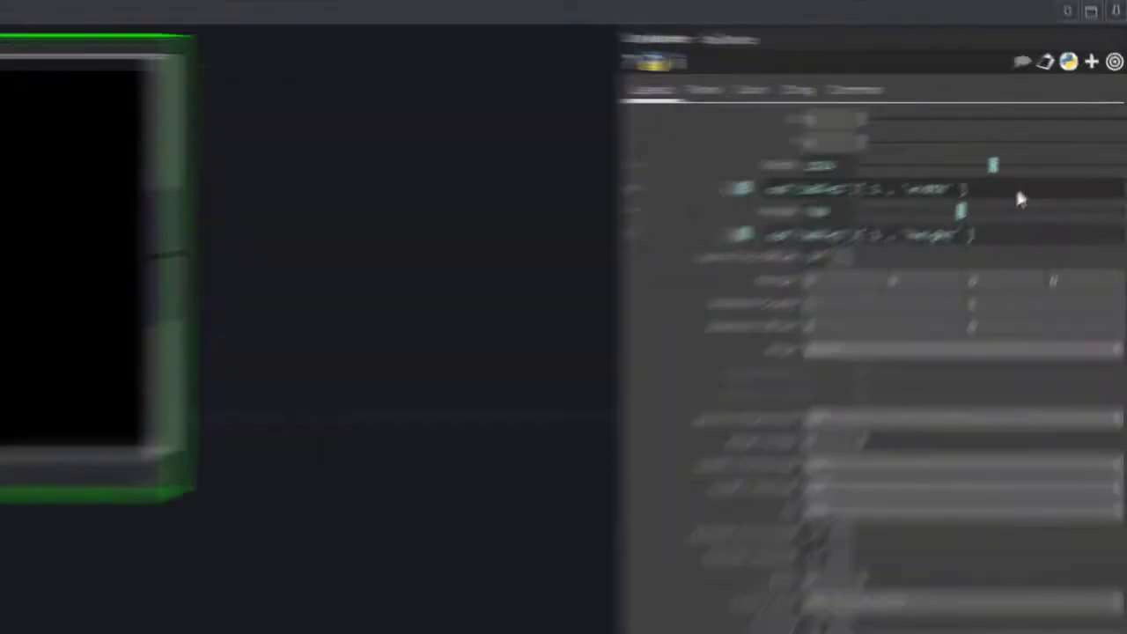
{"action": "left_click", "coordinate": [758, 184]}
{"action": "type", "text": "o"}
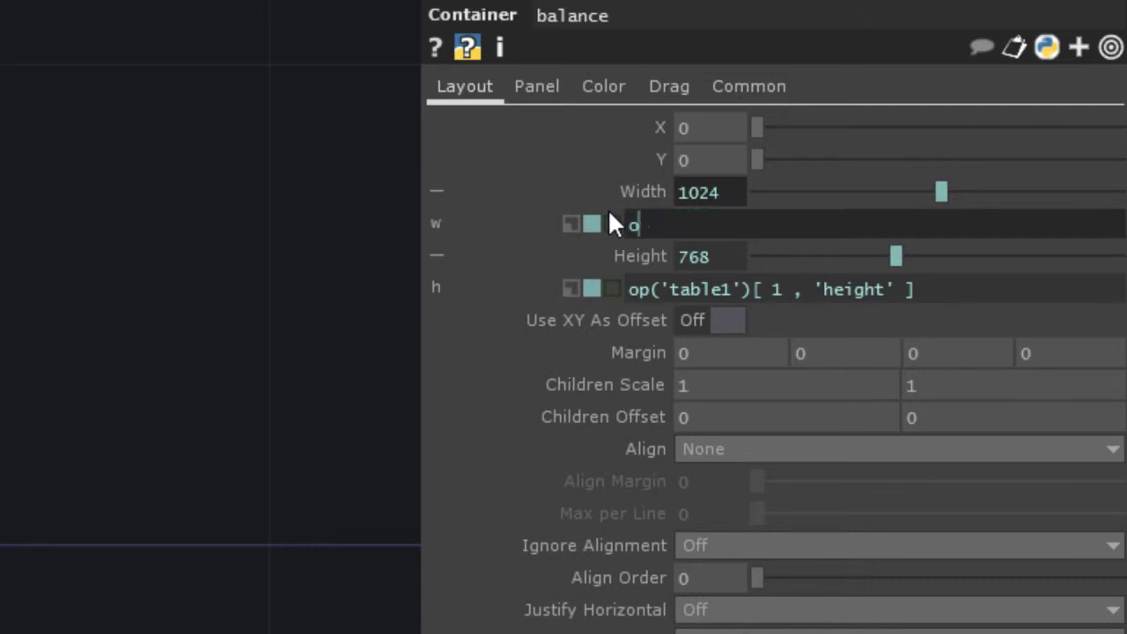
{"action": "type", "text": "p()"}
{"action": "key", "text": "Left"}
{"action": "type", "text": "./"}
{"action": "key", "text": "BackSpace"}
{"action": "key", "text": "BackSpace"}
{"action": "type", "text": "'./'"}
{"action": "key", "text": "Left"}
{"action": "type", "text": "./nu"}
{"action": "key", "text": "BackSpace"}
{"action": "key", "text": "BackSpace"}
{"action": "type", "text": "out1"}
{"action": "key", "text": "End"}
{"action": "type", "text": ".width"}
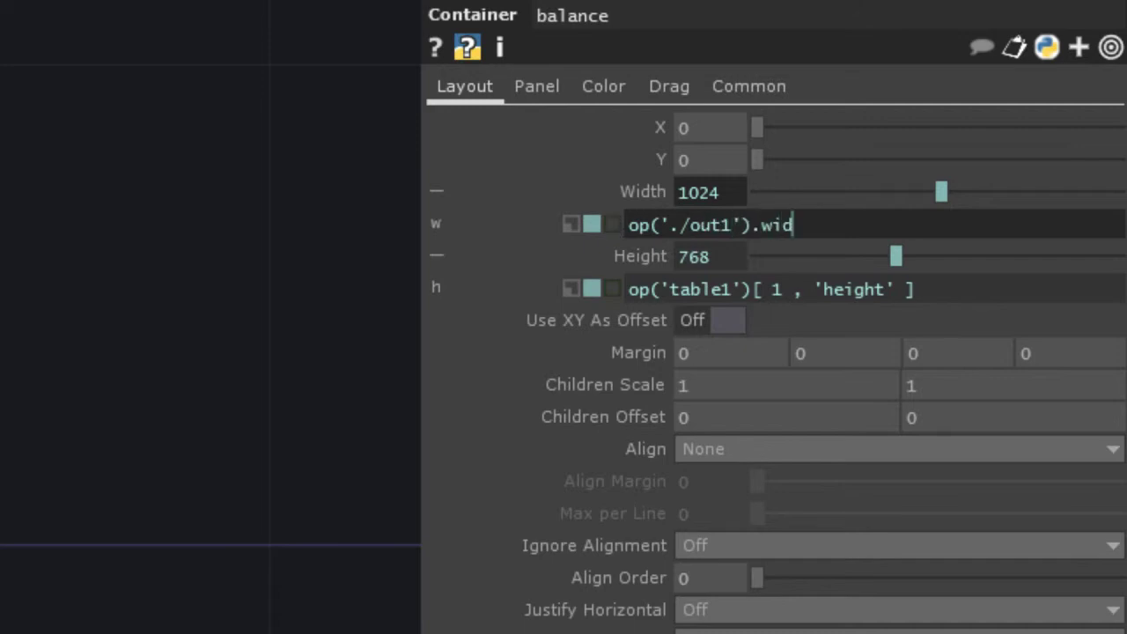
- Set the balance container's Height expression to op('./out1').height
{"action": "left_click", "coordinate": [984, 289]}
{"action": "type", "text": "op('"}
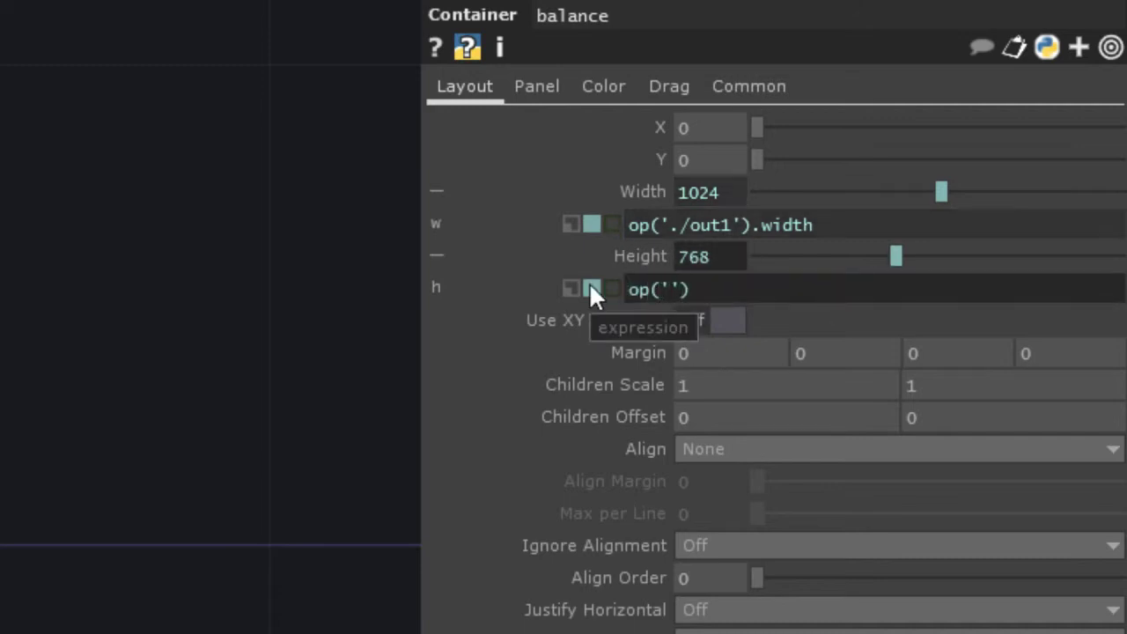
{"action": "type", "text": "./out1"}
{"action": "key", "text": "Right"}
{"action": "key", "text": "Right"}
{"action": "type", "text": ".height"}
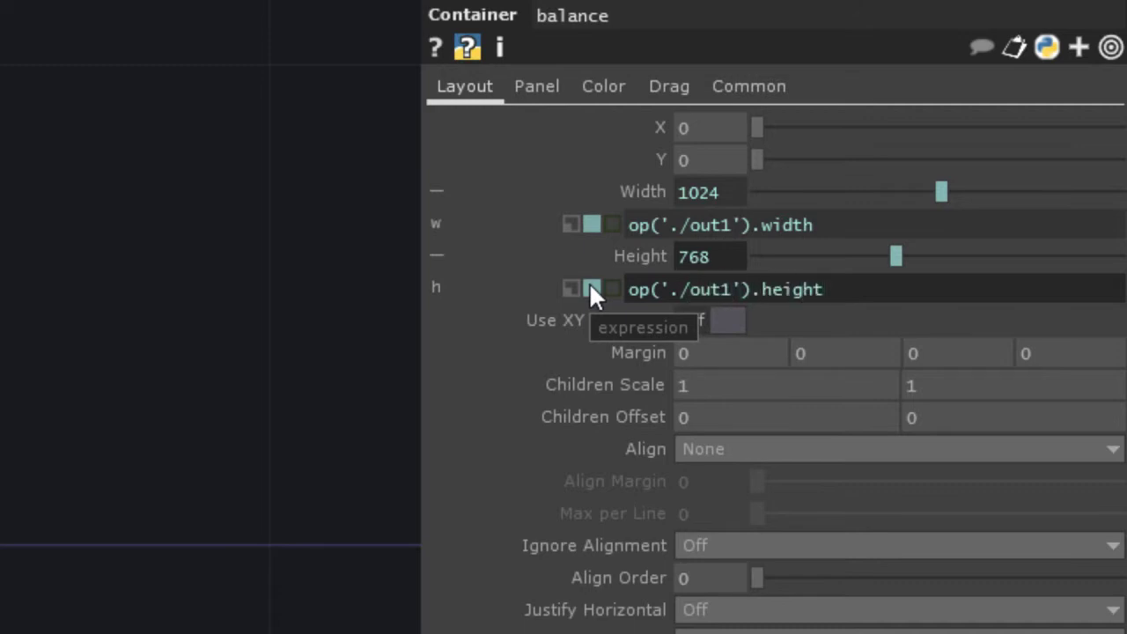
{"action": "key", "text": "Return"}
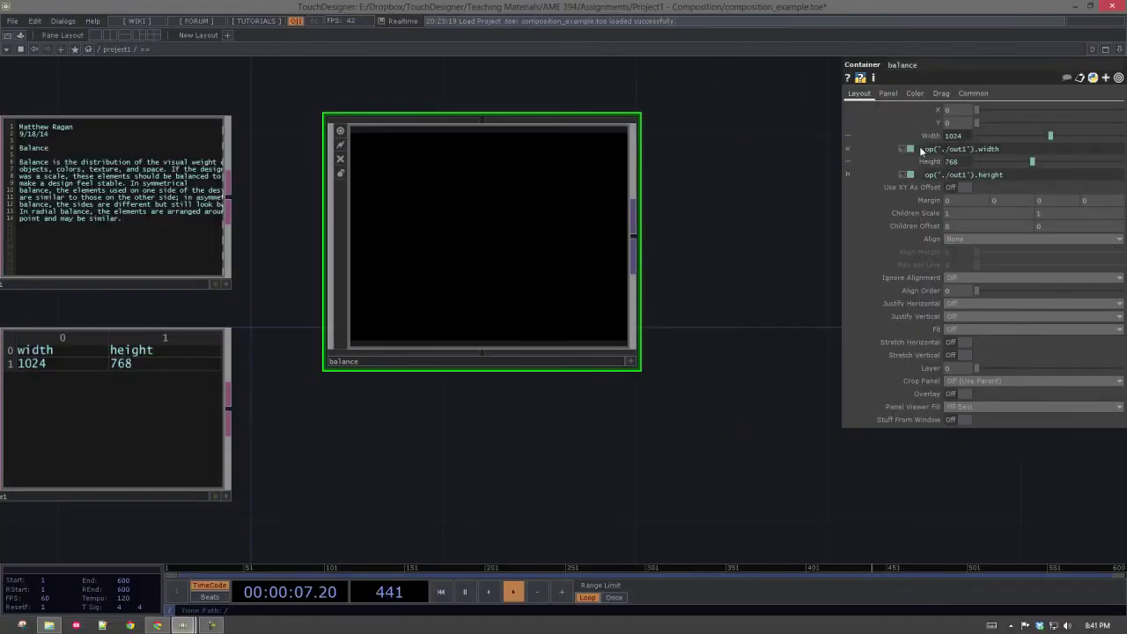
{"action": "key", "text": "alt+bracketleft"}
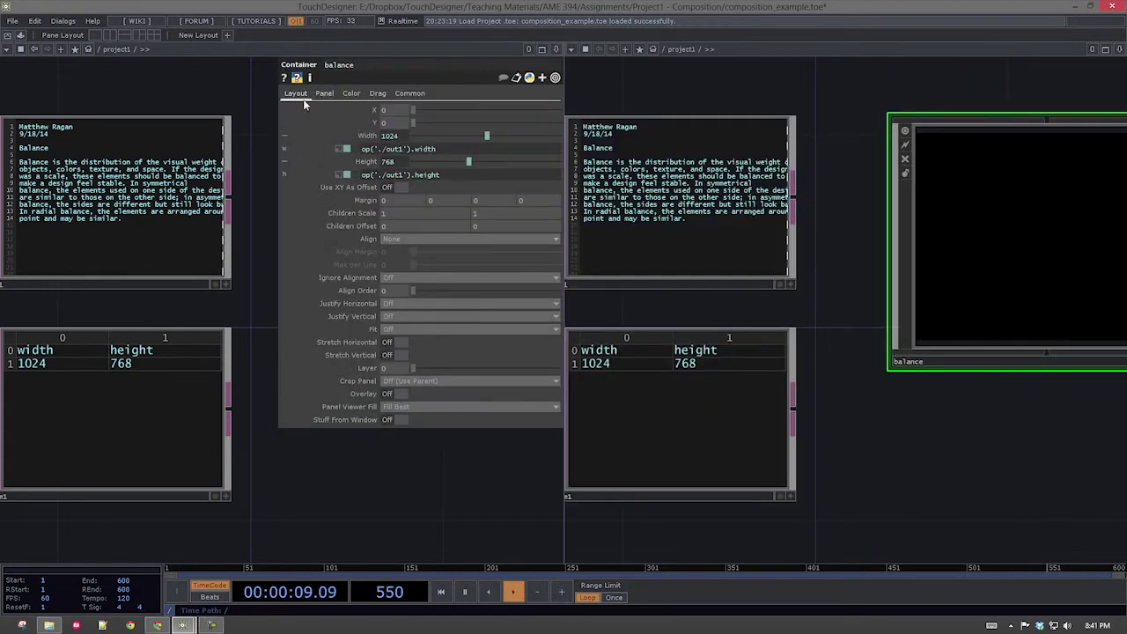
{"action": "left_click_drag", "start_coordinate": [301, 481], "coordinate": [153, 471]}
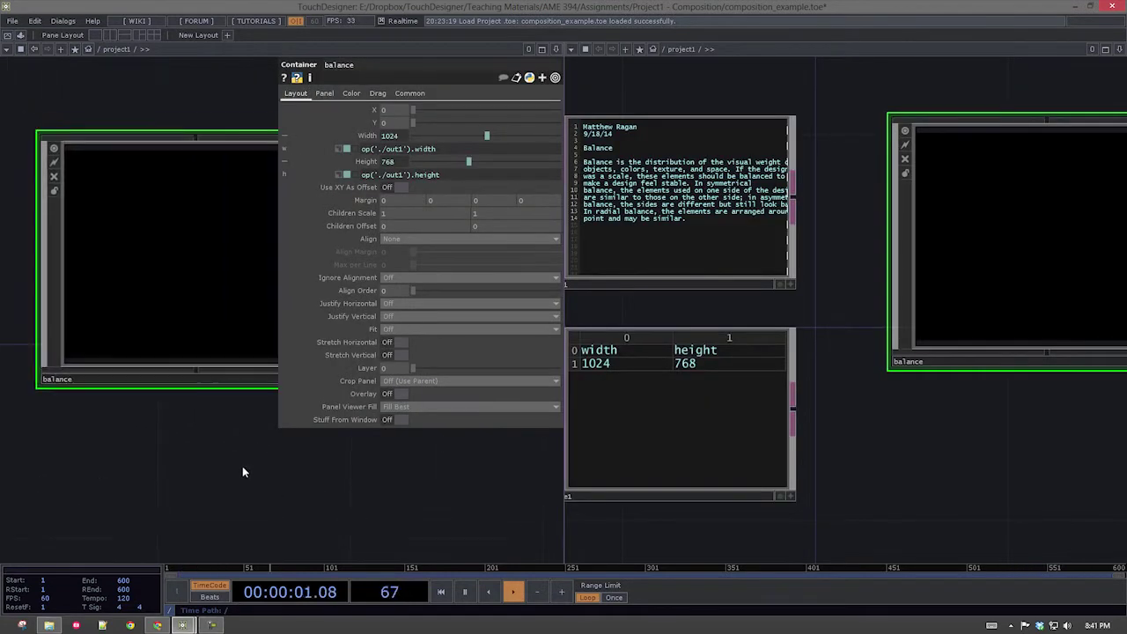
{"action": "scroll", "coordinate": [999, 285], "scroll_direction": "up", "scroll_amount": 2}
{"action": "scroll", "coordinate": [998, 286], "scroll_direction": "up", "scroll_amount": 2}
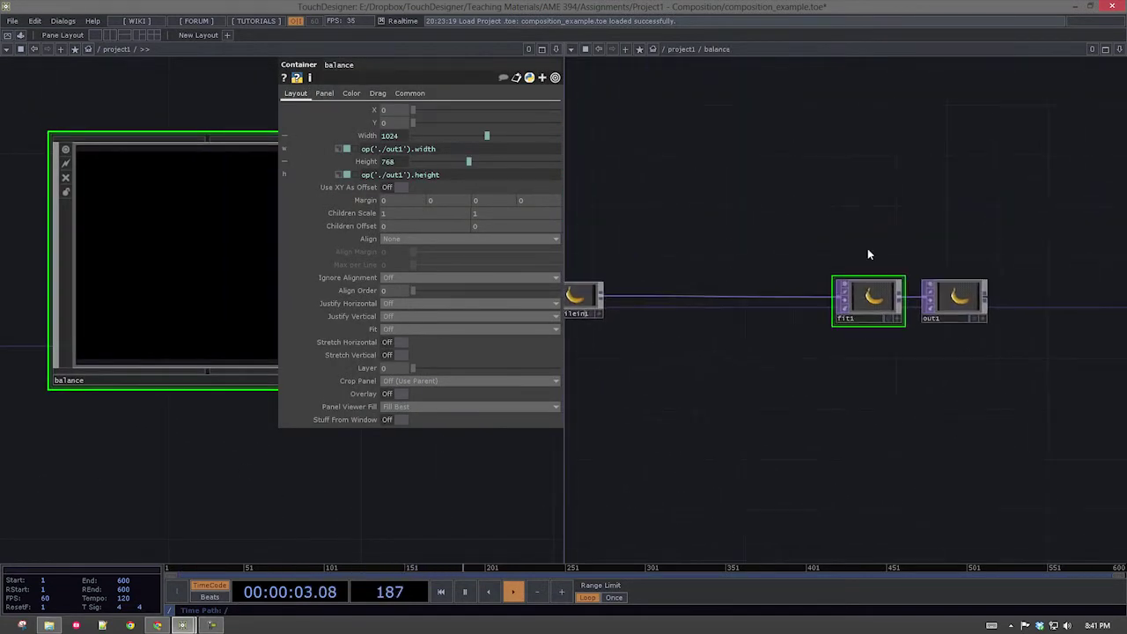
{"action": "key", "text": "p"}
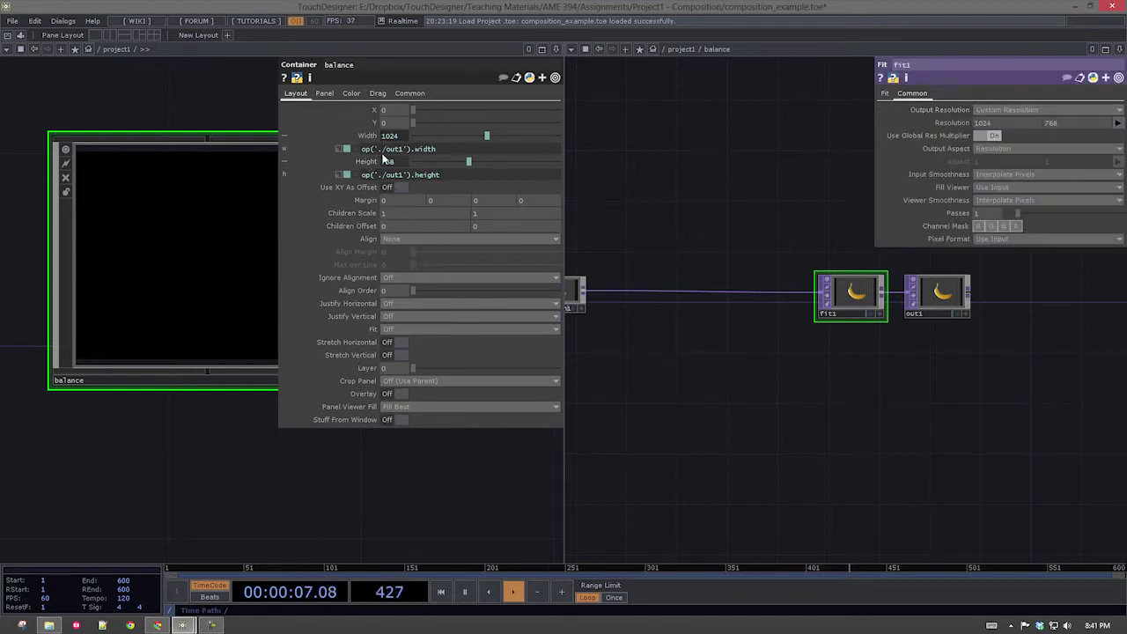
{"action": "left_click", "coordinate": [1117, 123]}
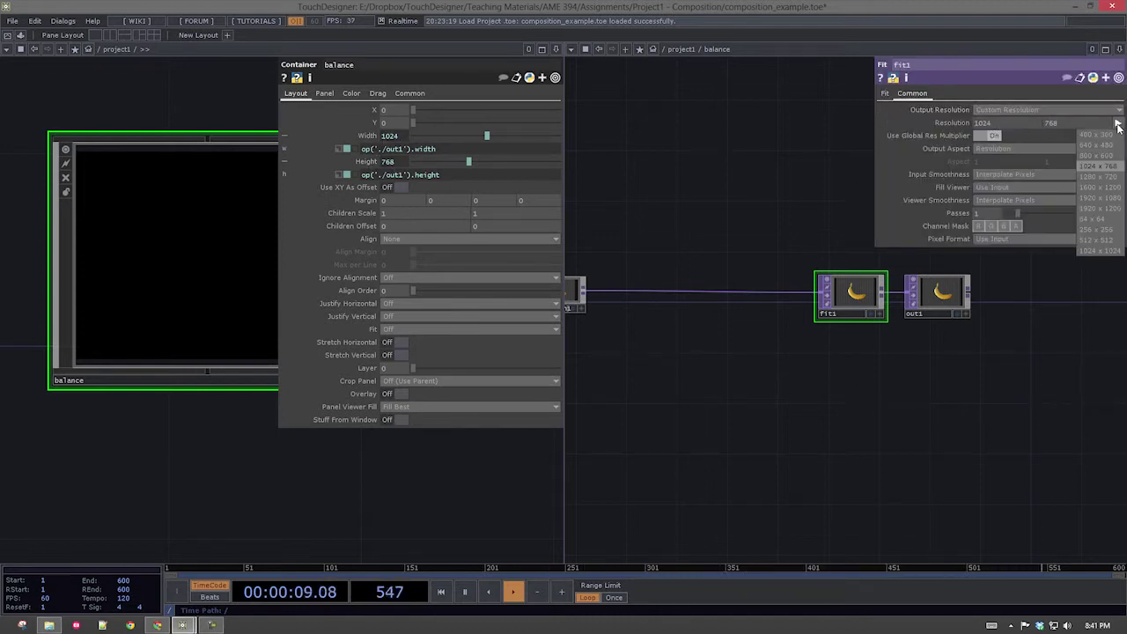
{"action": "left_click", "coordinate": [1099, 155]}
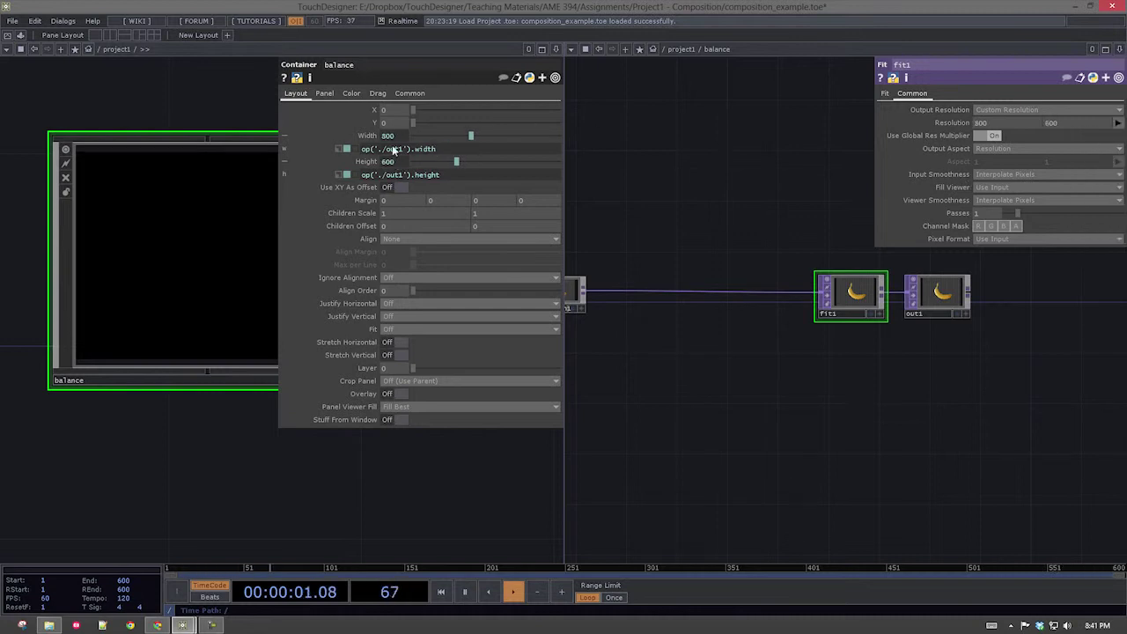
{"action": "left_click", "coordinate": [1118, 122]}
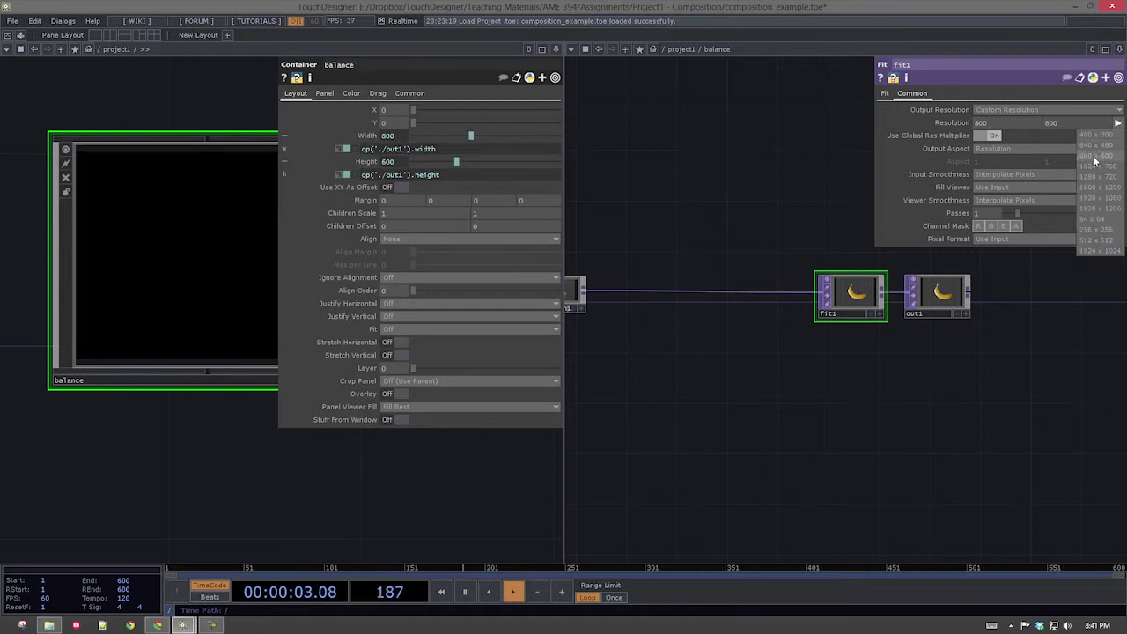
{"action": "left_click", "coordinate": [1096, 165]}
{"action": "scroll", "coordinate": [751, 185], "scroll_direction": "down", "scroll_amount": 3}
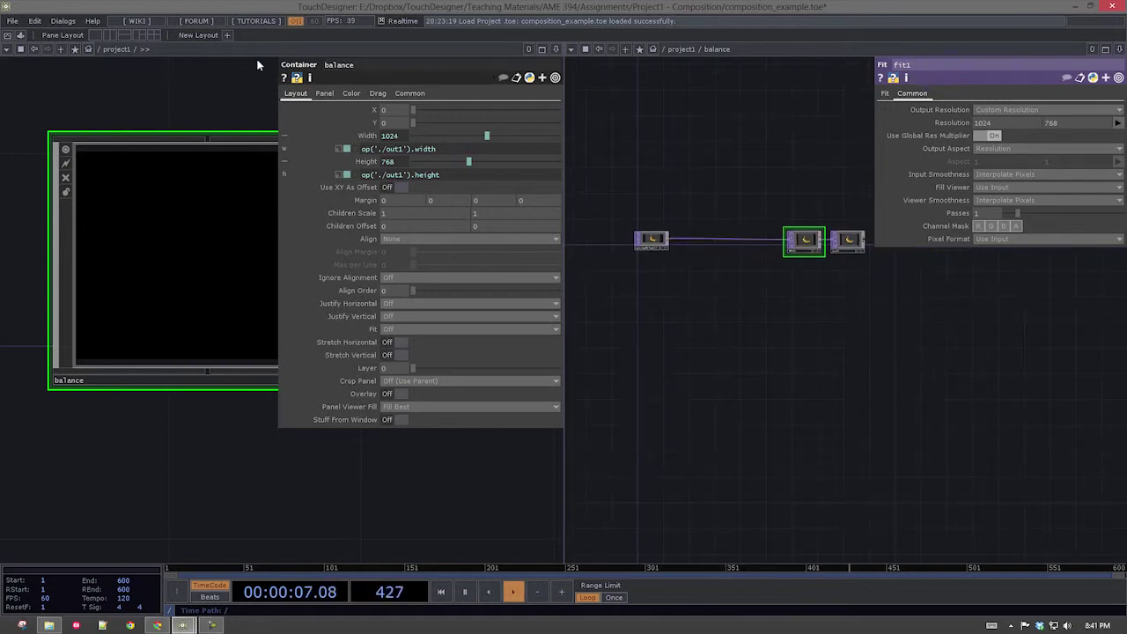
{"action": "left_click", "coordinate": [102, 35]}
{"action": "scroll", "coordinate": [361, 220], "scroll_direction": "down", "scroll_amount": 6}
{"action": "key", "text": "p"}
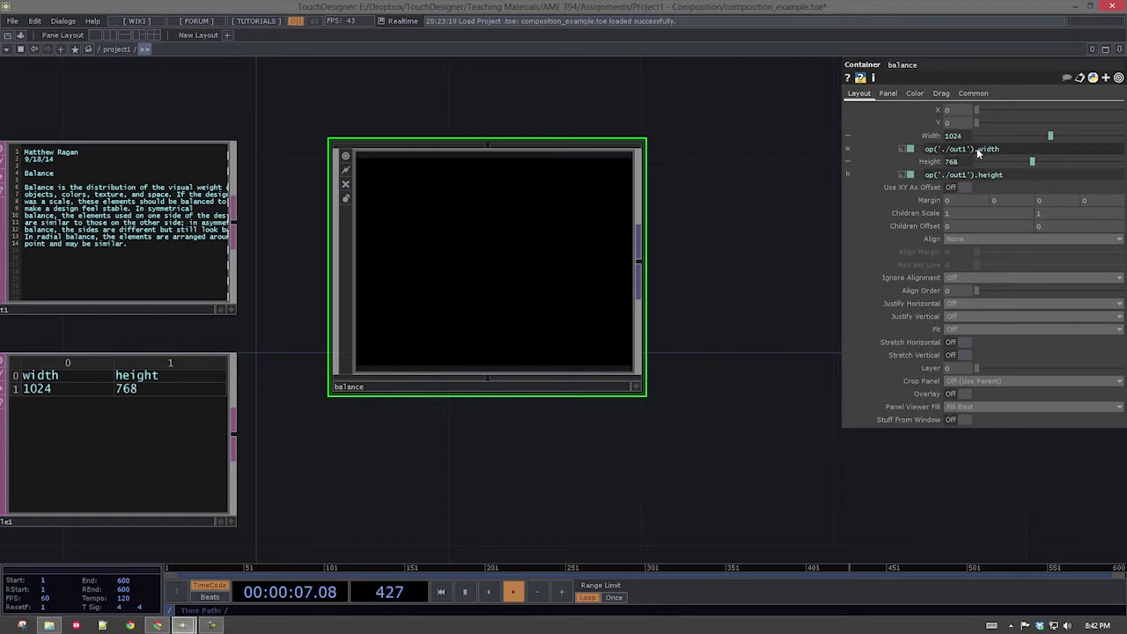
{"action": "left_click_drag", "start_coordinate": [750, 222], "coordinate": [800, 212]}
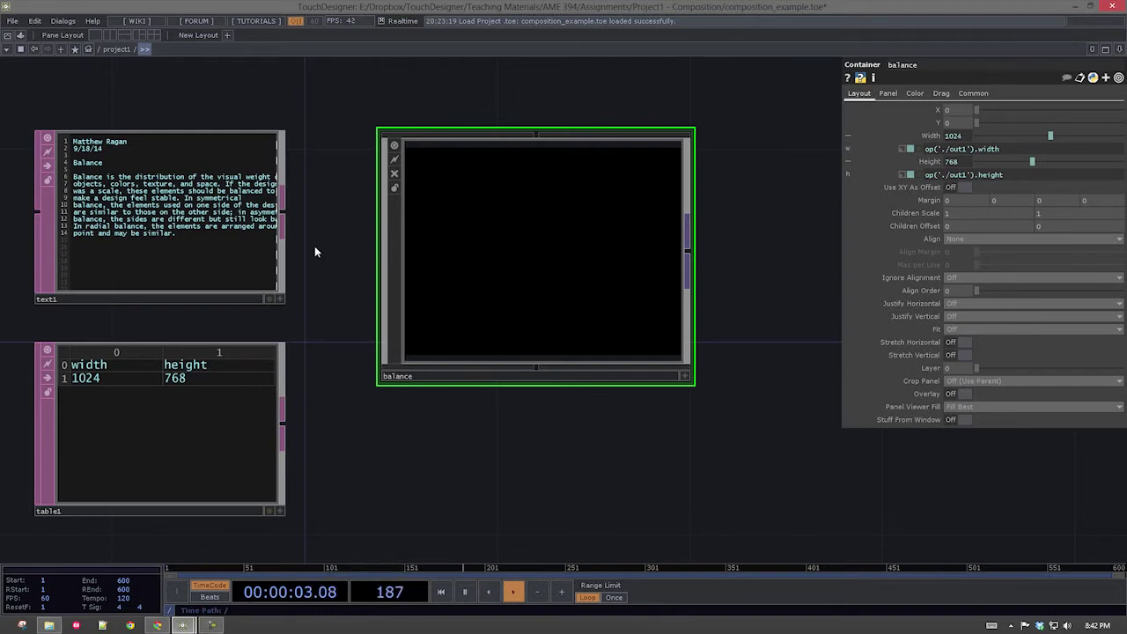
{"action": "left_click_drag", "start_coordinate": [375, 221], "coordinate": [414, 229]}
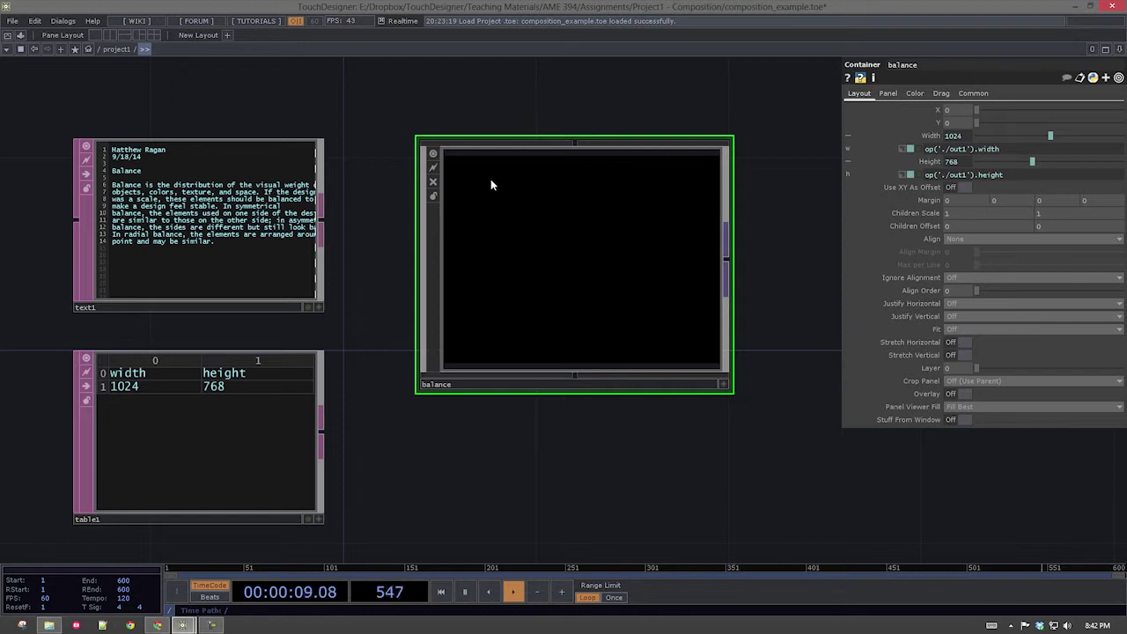
{"action": "scroll", "coordinate": [374, 140], "scroll_direction": "up", "scroll_amount": 5}
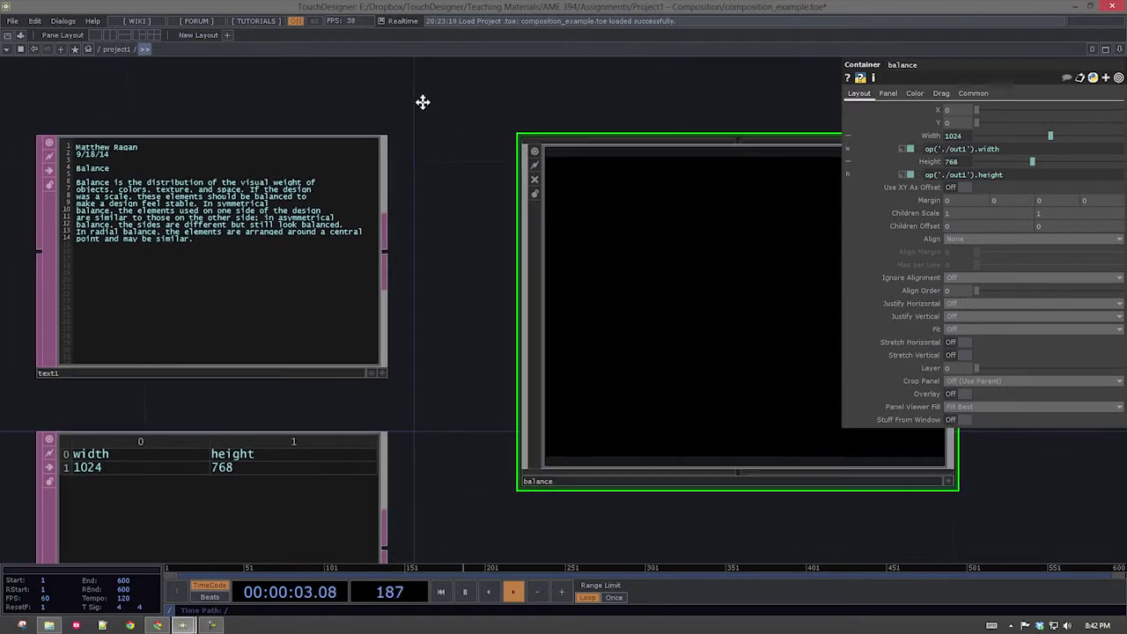
{"action": "right_click_drag", "start_coordinate": [184, 76], "coordinate": [444, 414]}
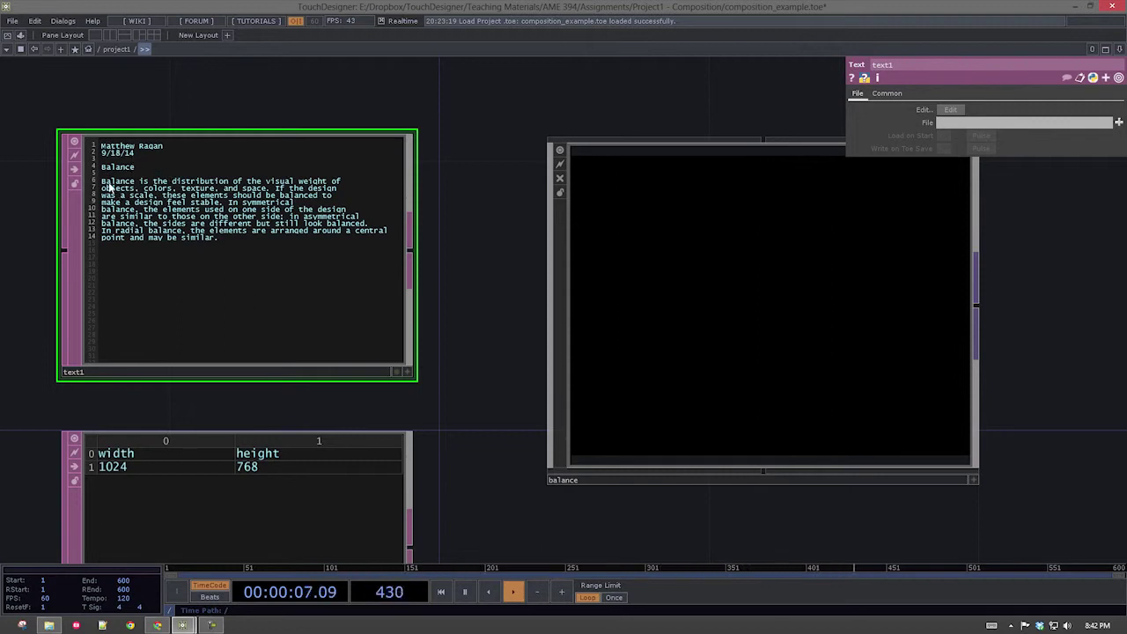
{"action": "scroll", "coordinate": [476, 363], "scroll_direction": "down", "scroll_amount": 5}
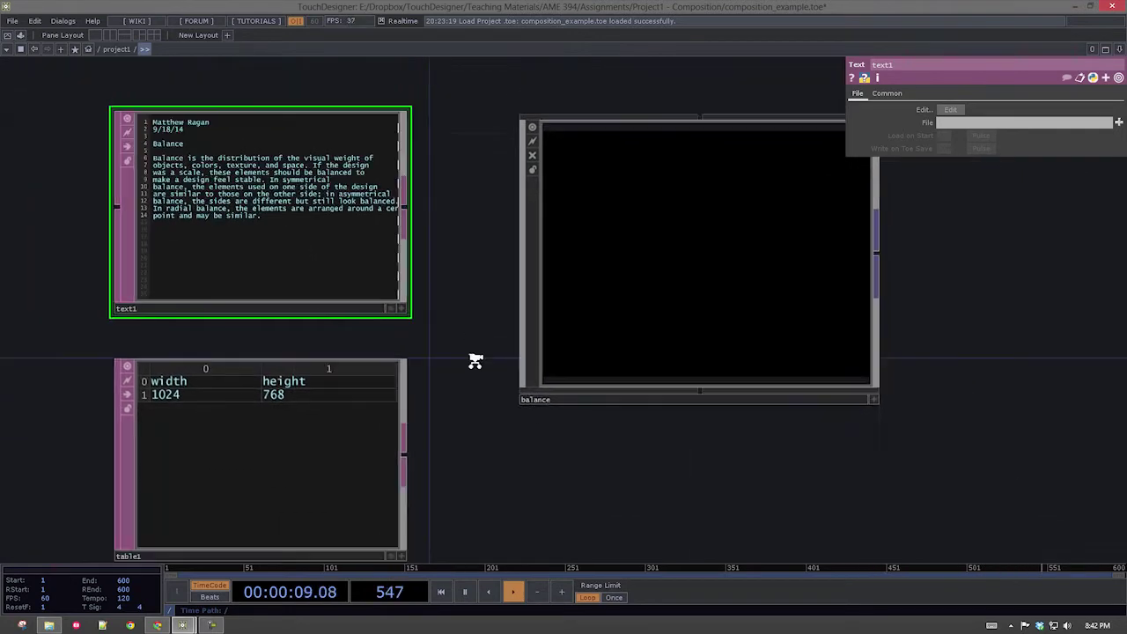
{"action": "left_click", "coordinate": [427, 480]}
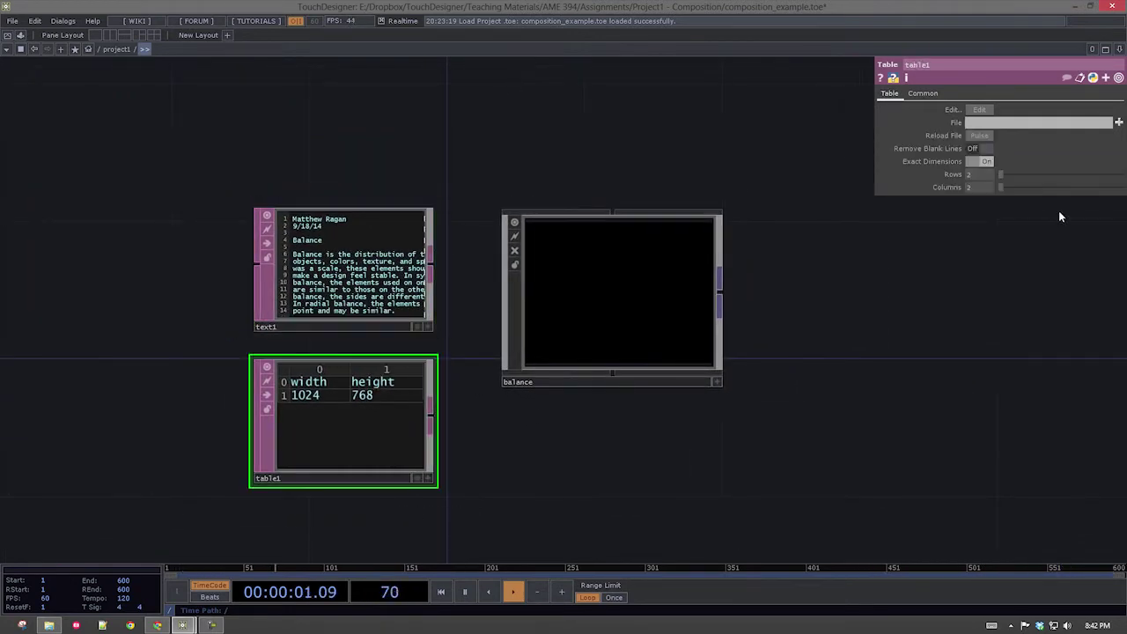